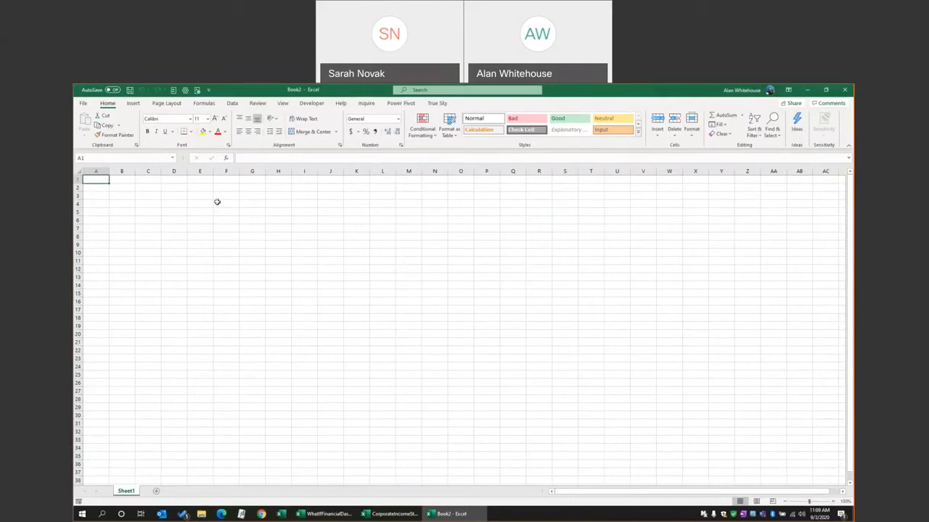
# Switch the True Sky add-in's language to Spanish (Spain) and back to English (United States).
pyautogui.click(133, 103)
pyautogui.click(204, 103)
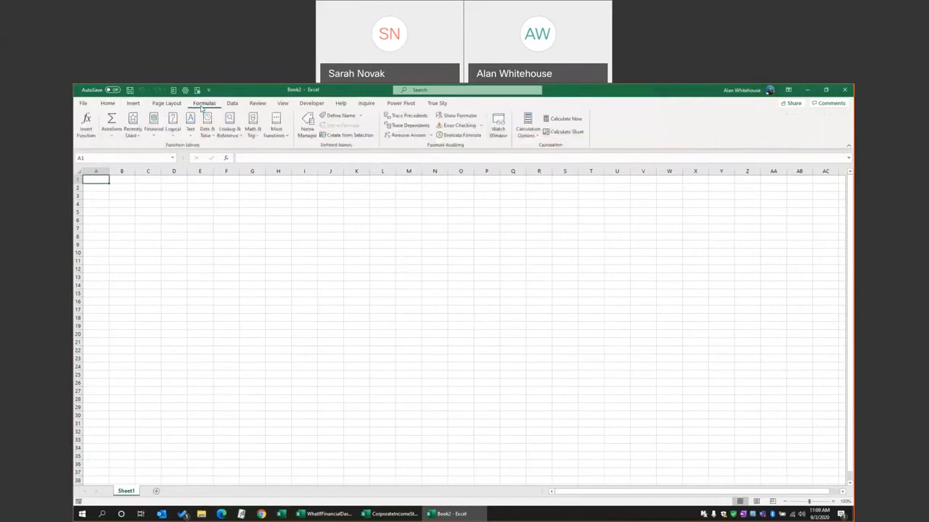
pyautogui.click(438, 103)
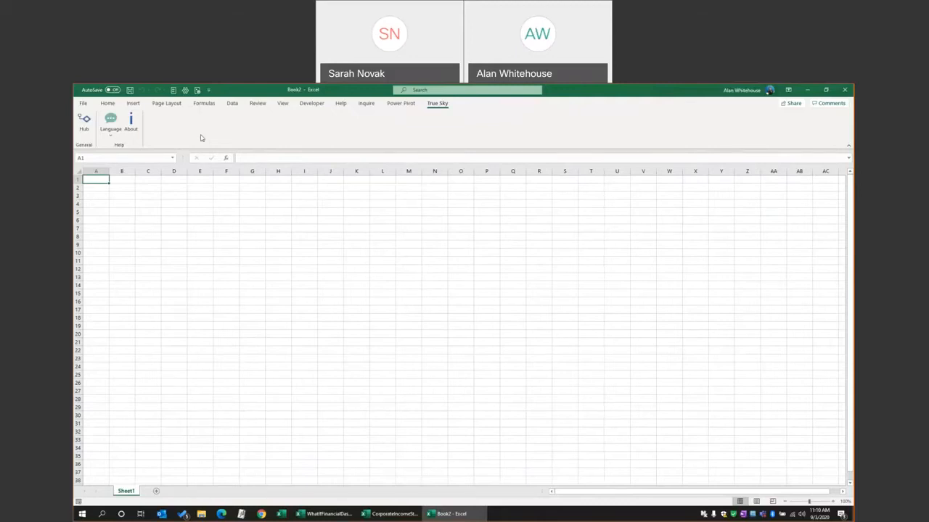
pyautogui.click(107, 137)
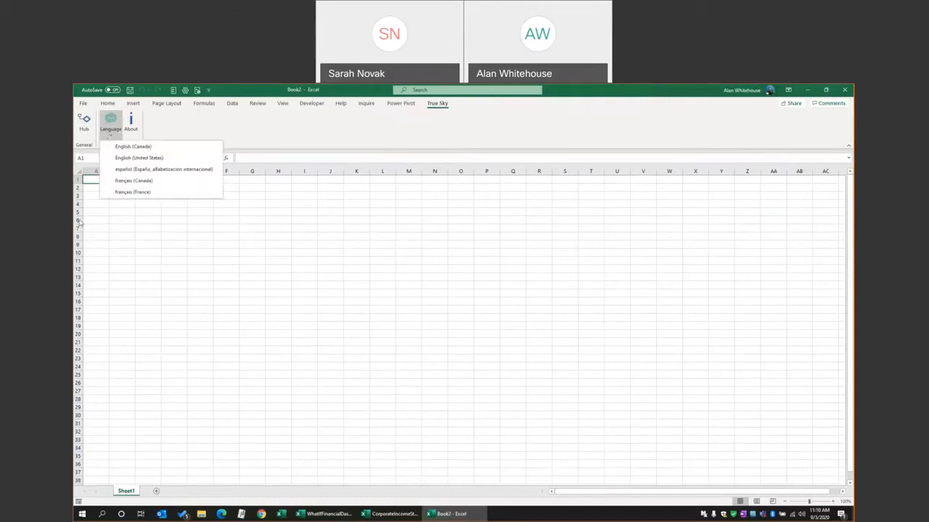
pyautogui.click(135, 172)
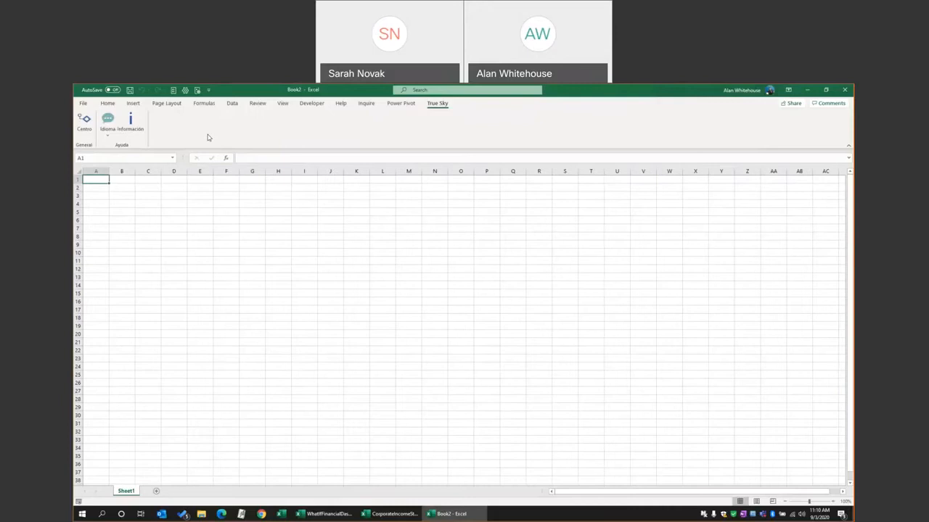
pyautogui.click(107, 124)
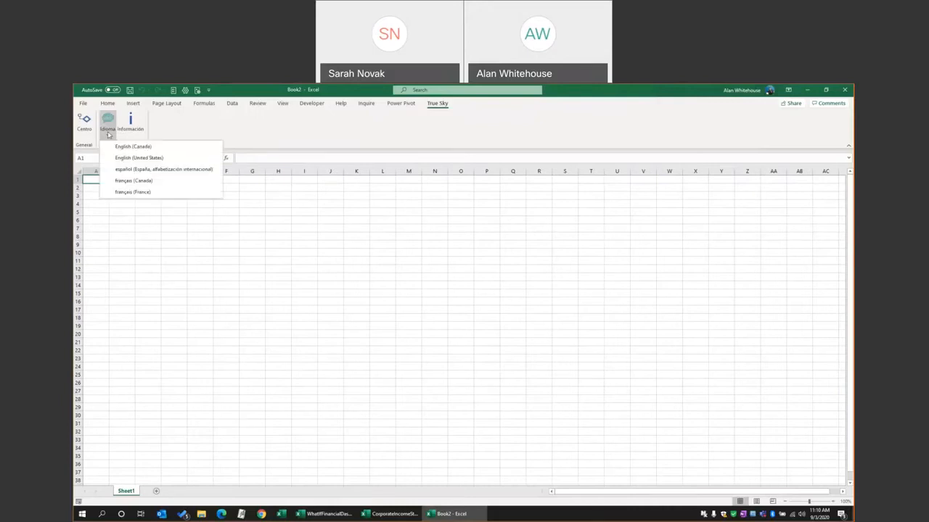
pyautogui.click(138, 158)
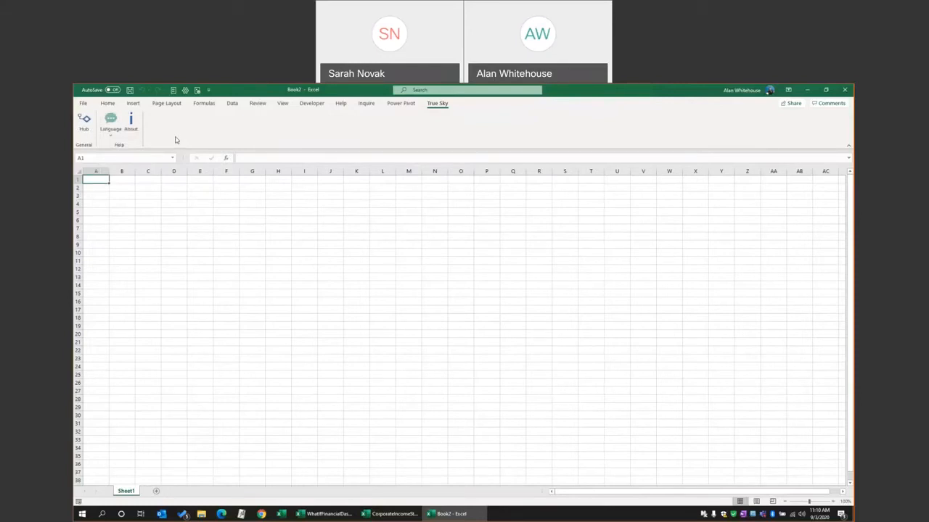
# Open the True Sky Hub and view the reports listed under Financial Statements.
pyautogui.click(85, 125)
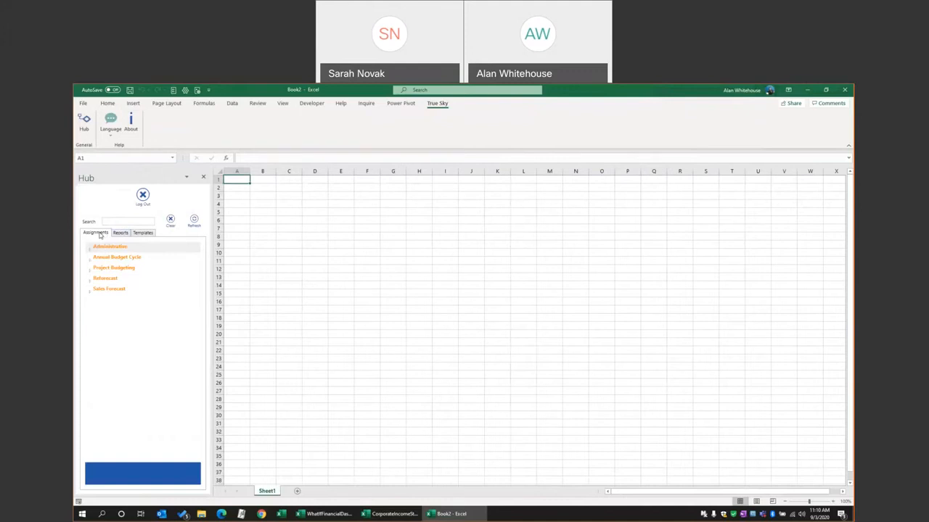
pyautogui.click(122, 234)
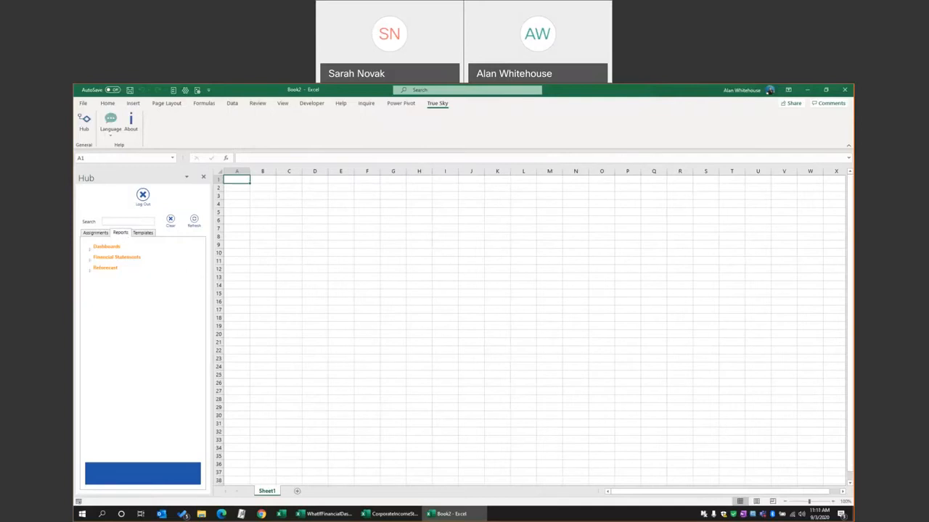
pyautogui.click(90, 259)
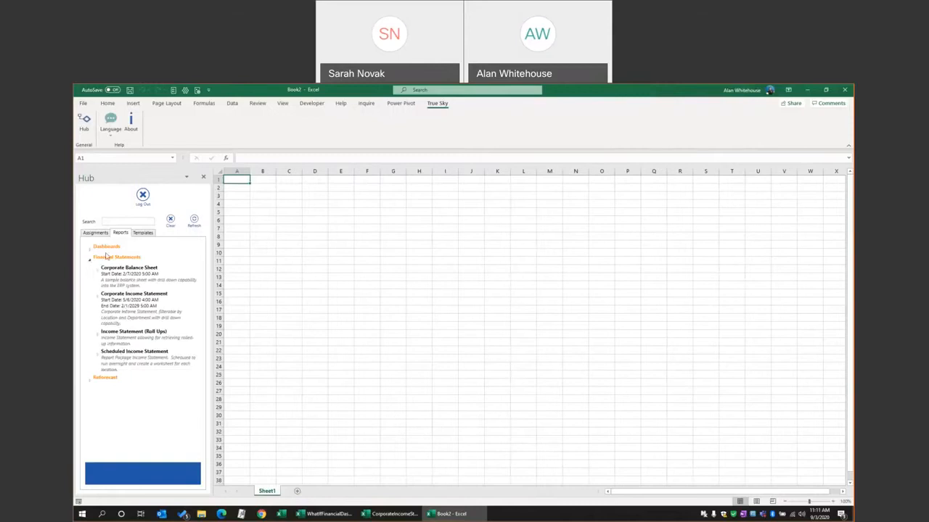
# Open the Level 1 assignment of Office Expenses under the Annual Budget Cycle assignments.
pyautogui.click(96, 233)
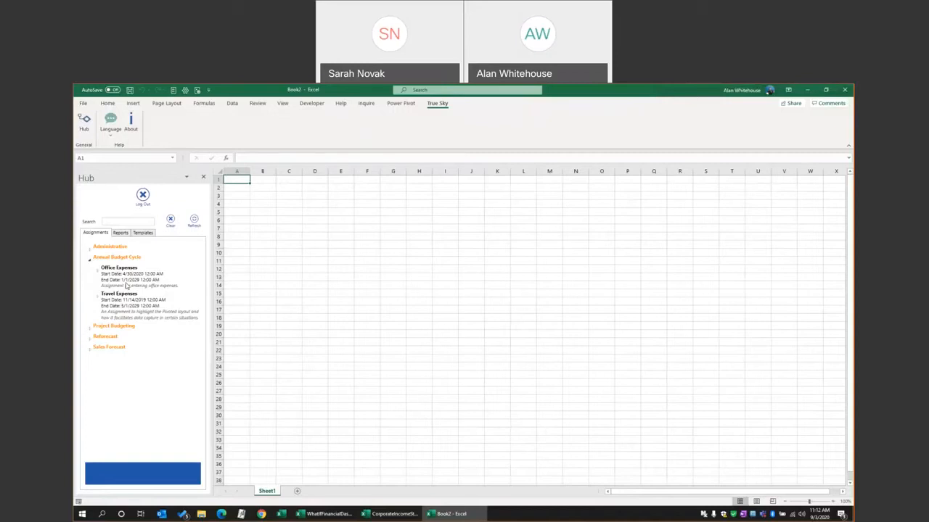
pyautogui.click(126, 285)
pyautogui.click(132, 308)
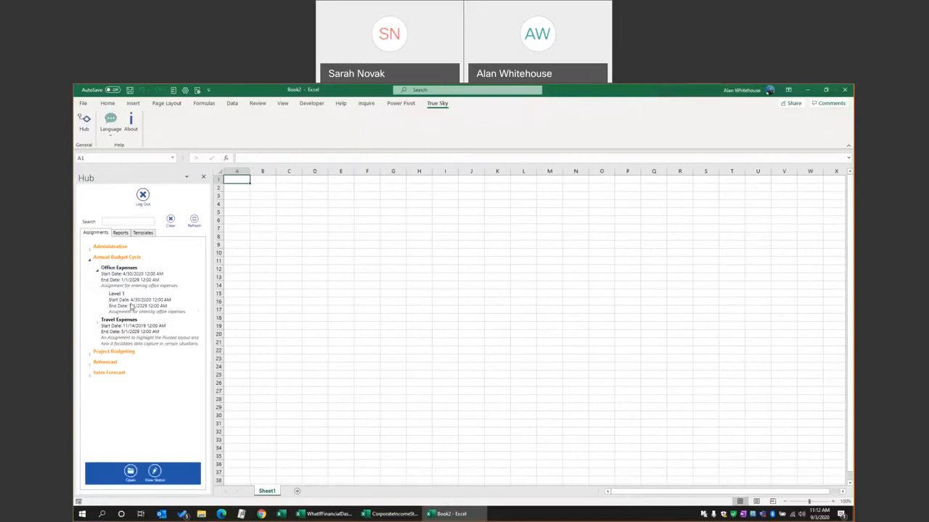
pyautogui.click(130, 472)
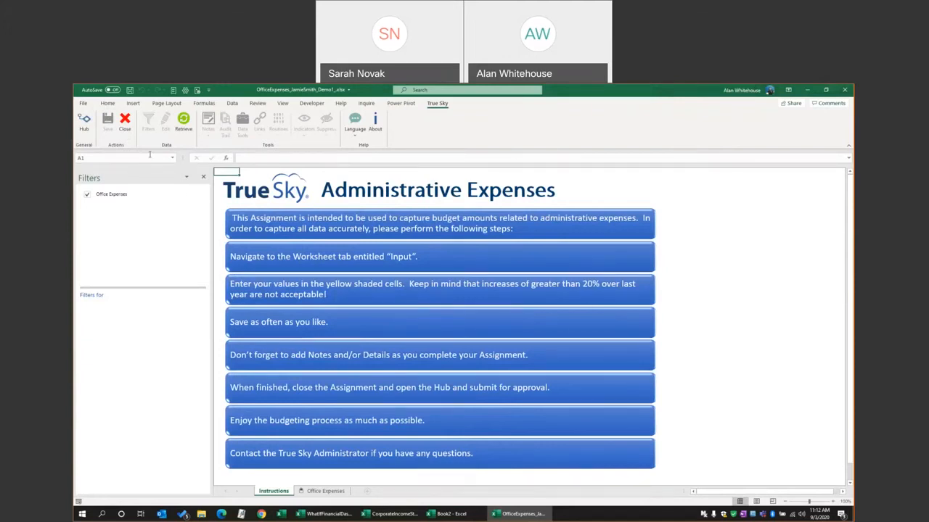
# Retrieve the Office Expenses data for Seattle Office and the Corporate department in US dollars, and close the filters.
pyautogui.click(116, 194)
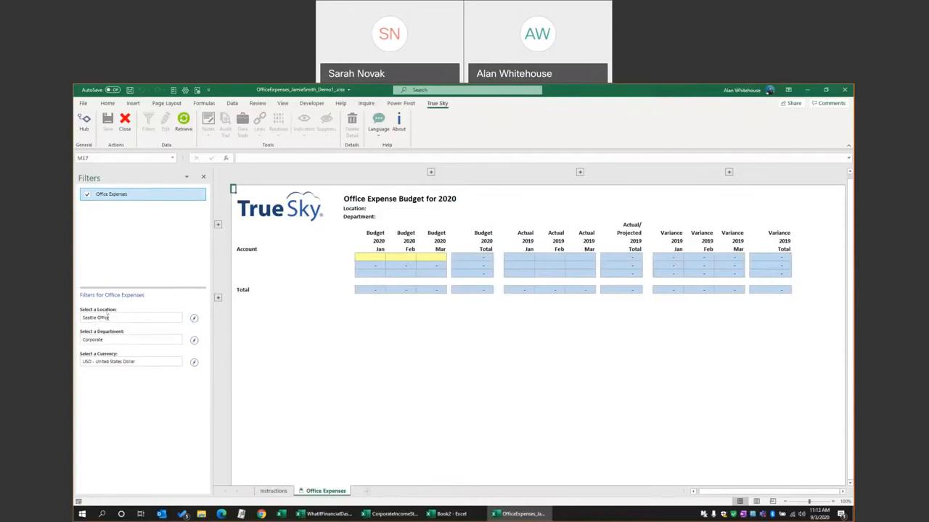
pyautogui.click(116, 360)
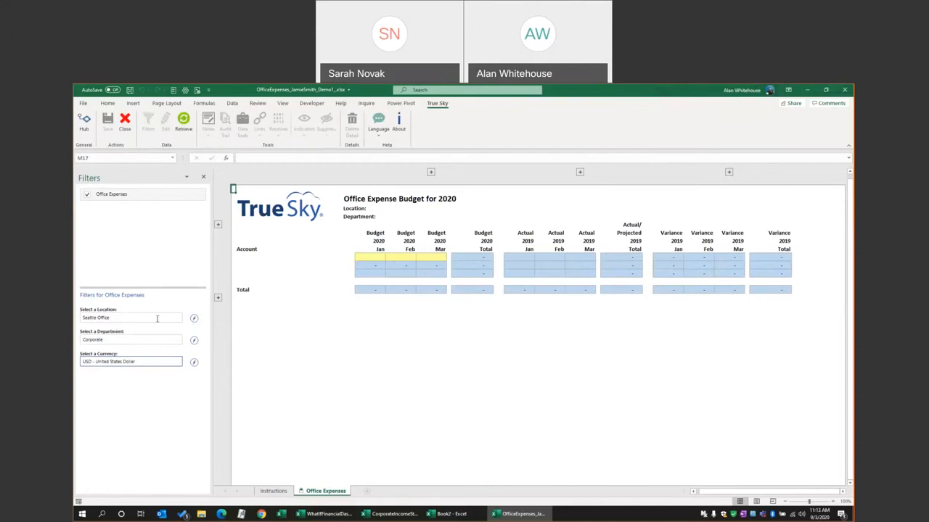
pyautogui.click(194, 319)
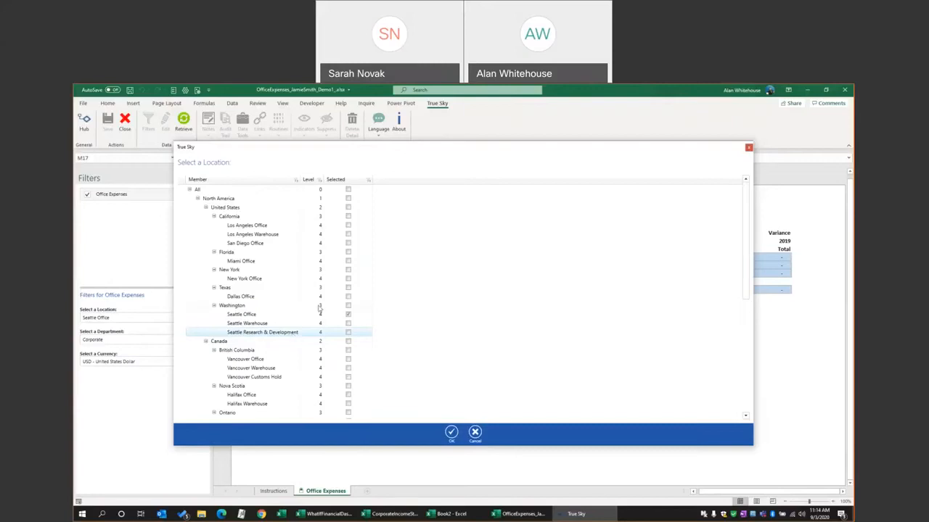
pyautogui.click(475, 433)
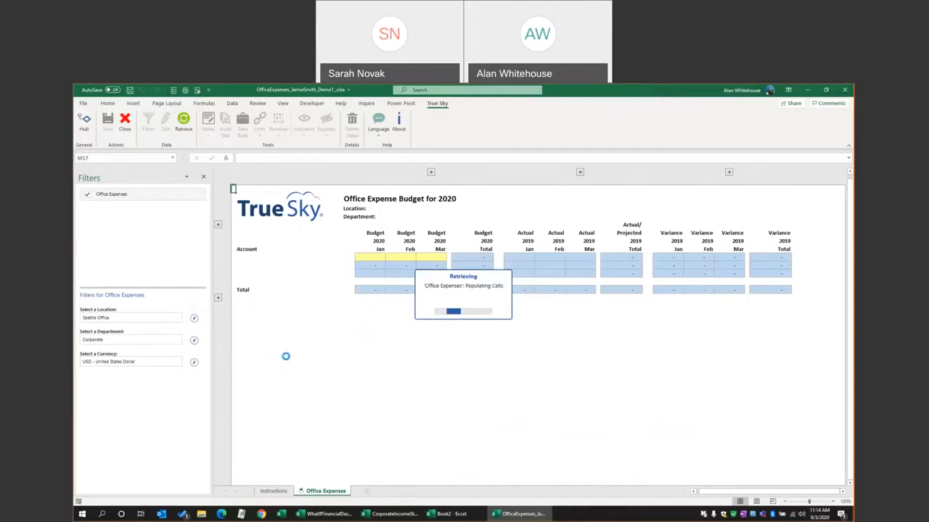
pyautogui.click(263, 299)
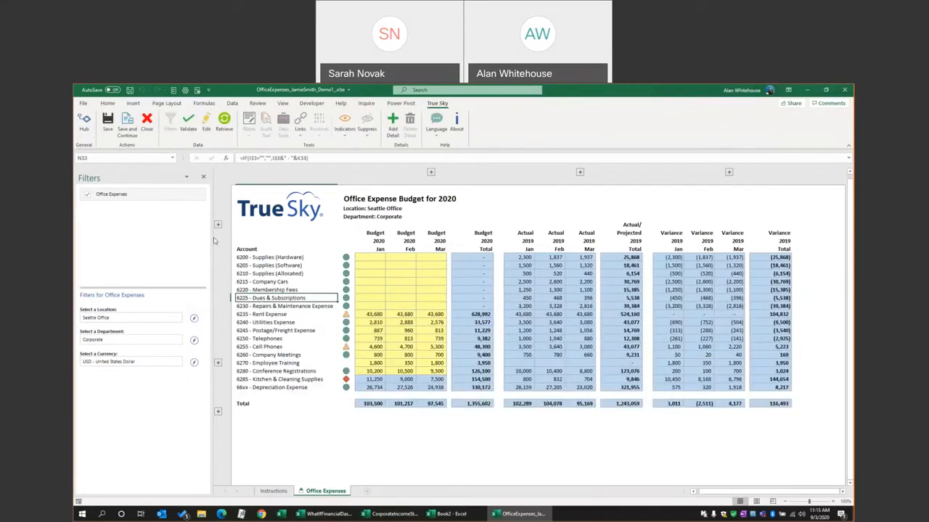
pyautogui.click(204, 177)
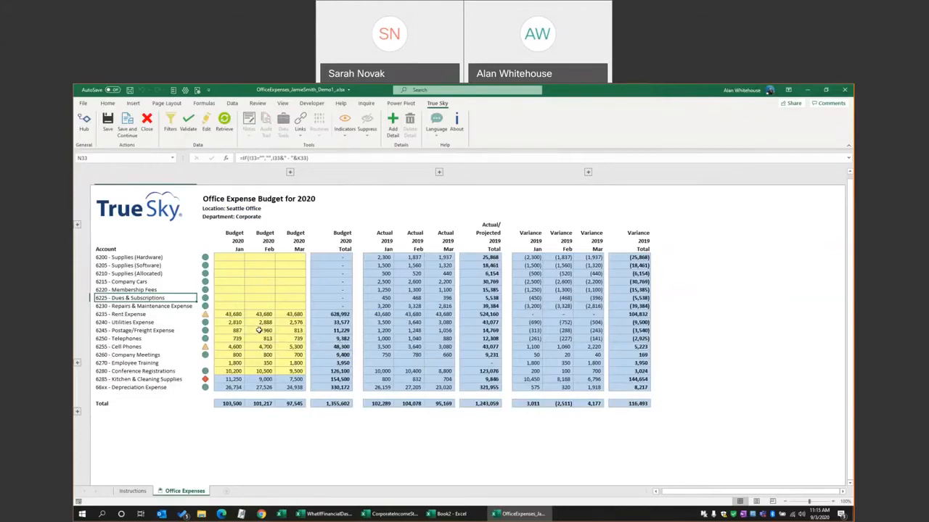
# Expand and collapse the remaining months of the 2020 budget and the 2019 actuals to view them.
pyautogui.click(290, 172)
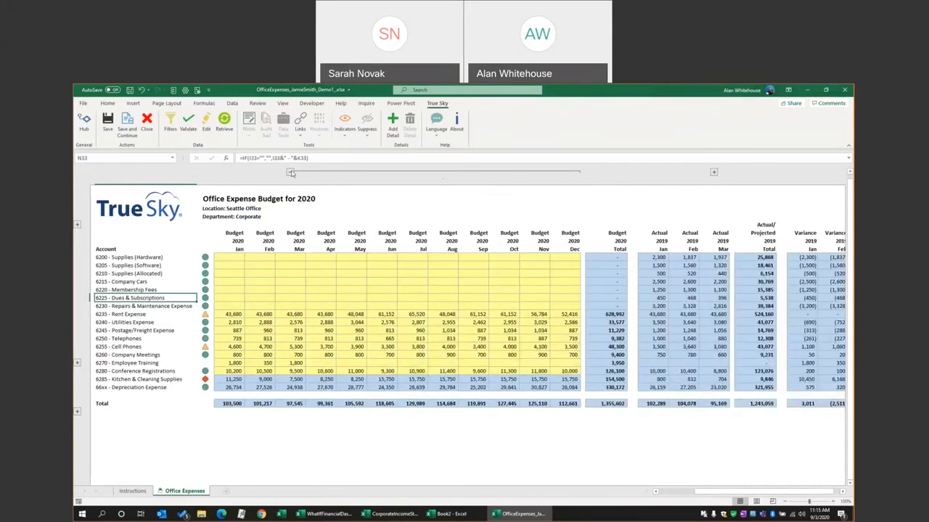
pyautogui.click(290, 172)
pyautogui.click(439, 172)
pyautogui.click(439, 173)
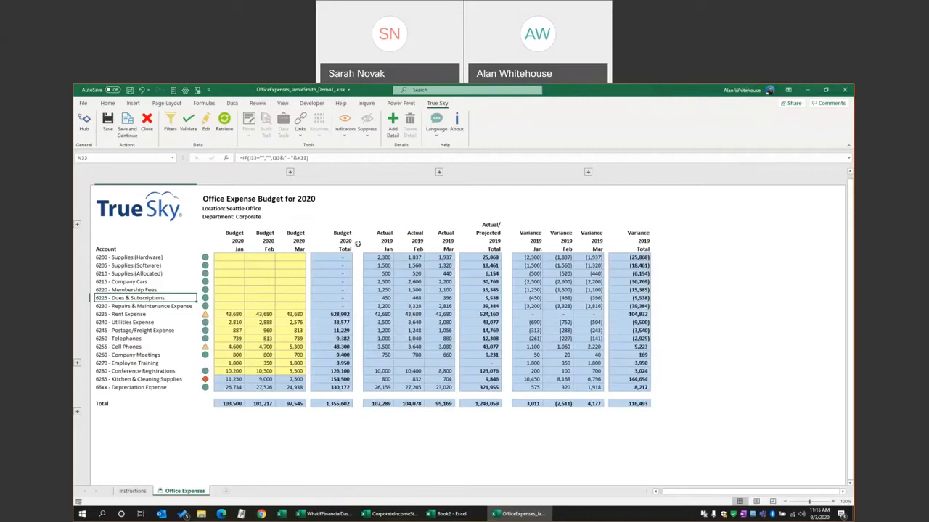
# Enter January 2020 budget amounts of 1000 for Supplies (Hardware) and 2000 for Supplies (Software).
pyautogui.click(230, 251)
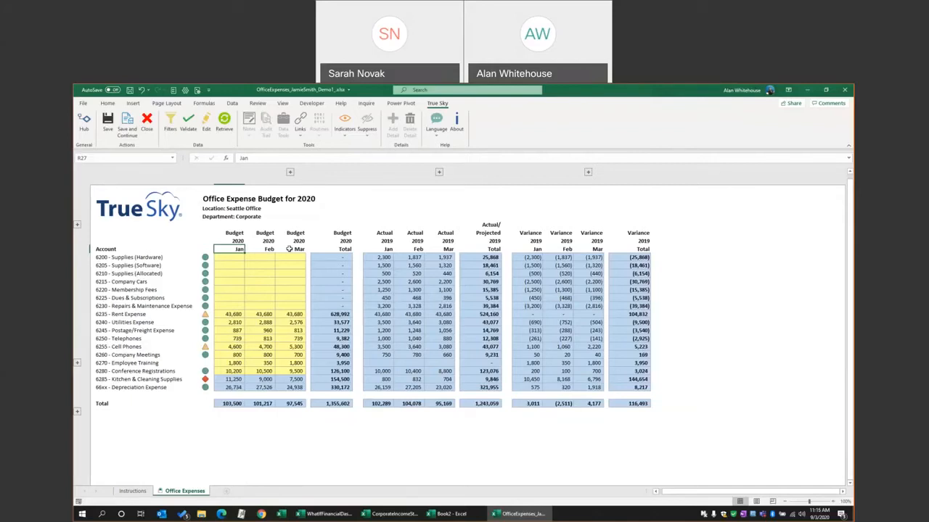
pyautogui.click(229, 258)
pyautogui.write('1000')
pyautogui.press('Return')
pyautogui.write('2000')
pyautogui.press('Return')
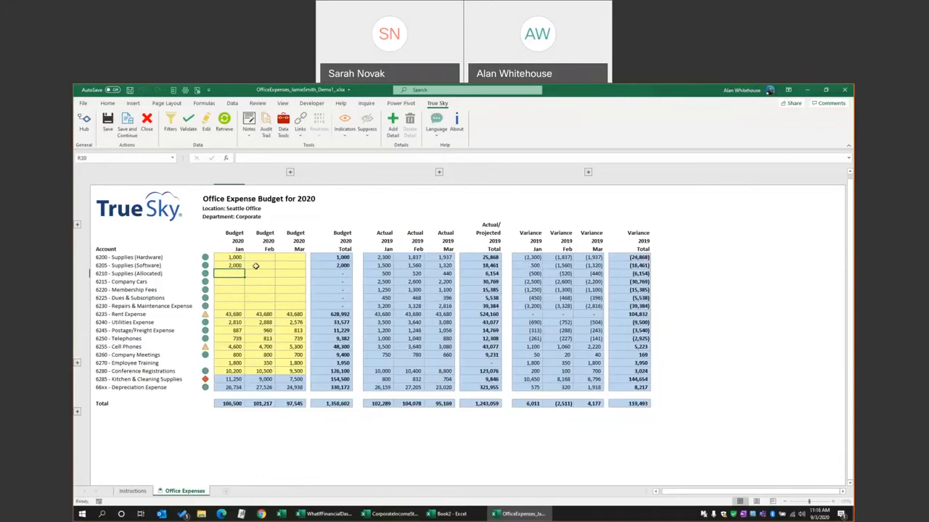
# Copy the two January budget amounts to Supplies (Allocated) and Company Cars, and extend the series through Dues & Subscriptions.
pyautogui.moveTo(228, 258); pyautogui.dragTo(229, 266)
pyautogui.hotkey('ctrl', 'c')
pyautogui.click(233, 275)
pyautogui.hotkey('ctrl', 'v')
pyautogui.moveTo(244, 285); pyautogui.dragTo(244, 302)
# Enter =SUM(AG28:AI28) as the March 2020 budget for Supplies (Hardware) and save the assignment data.
pyautogui.write('=sum(')
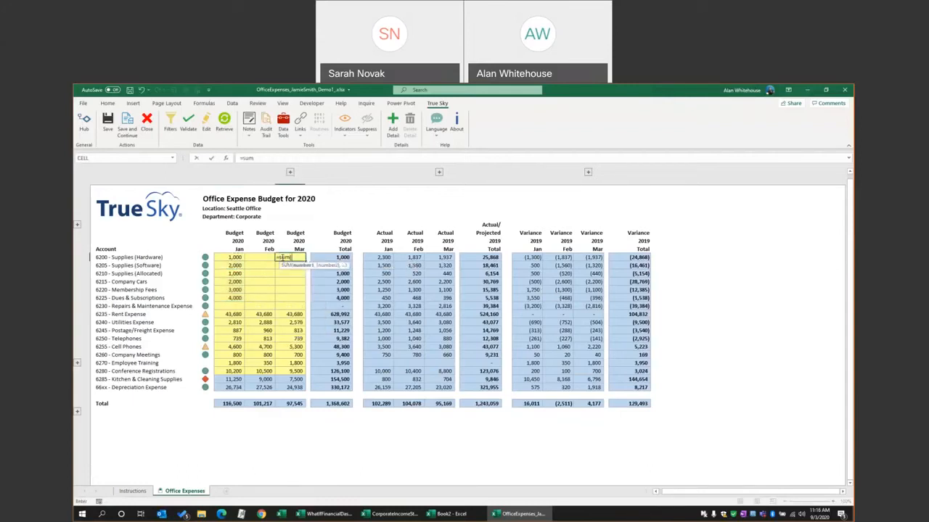
pyautogui.moveTo(379, 258); pyautogui.dragTo(439, 257)
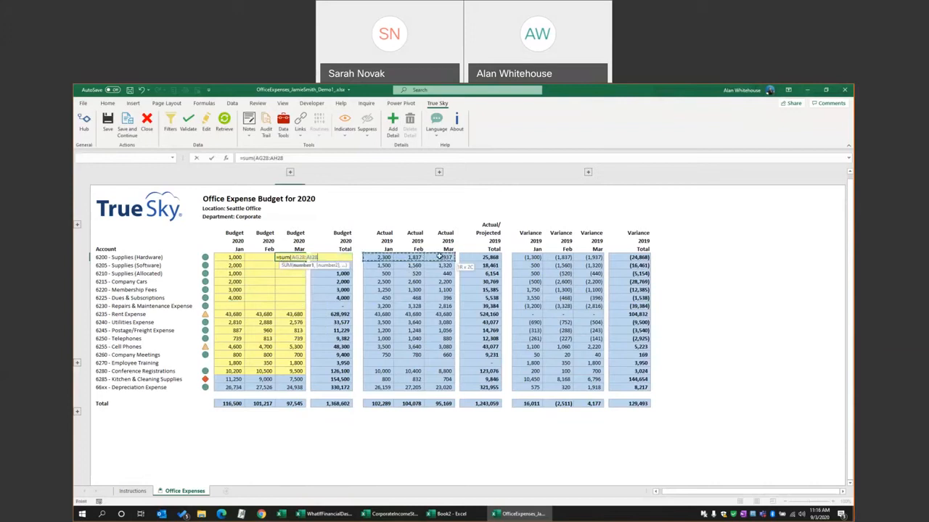
pyautogui.write(')')
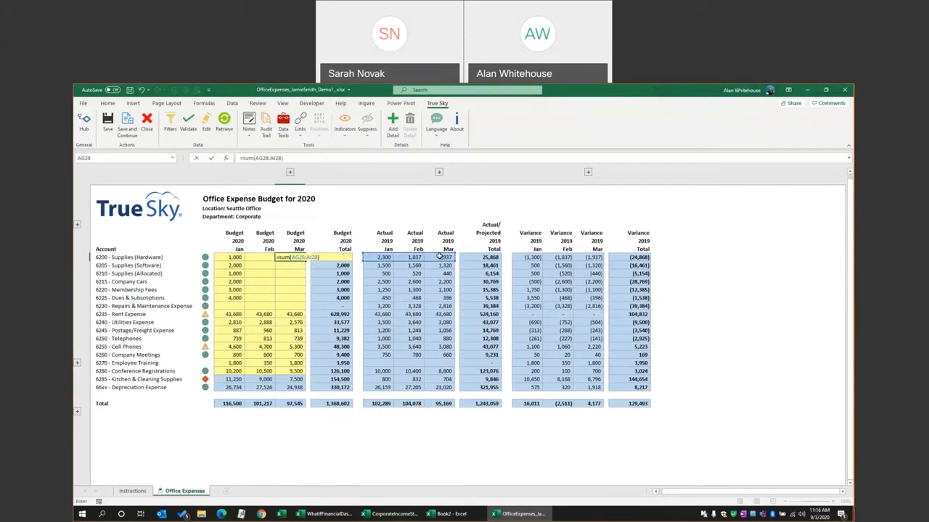
pyautogui.press('Return')
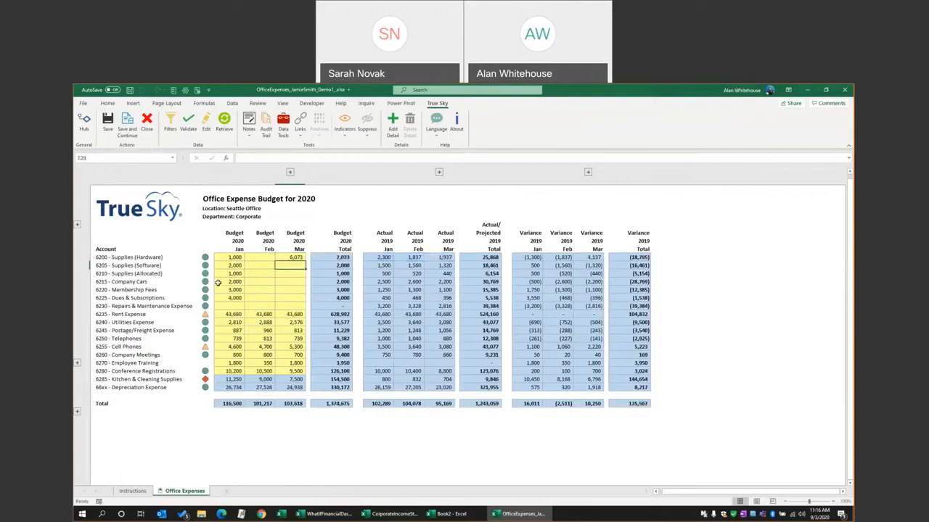
pyautogui.click(107, 123)
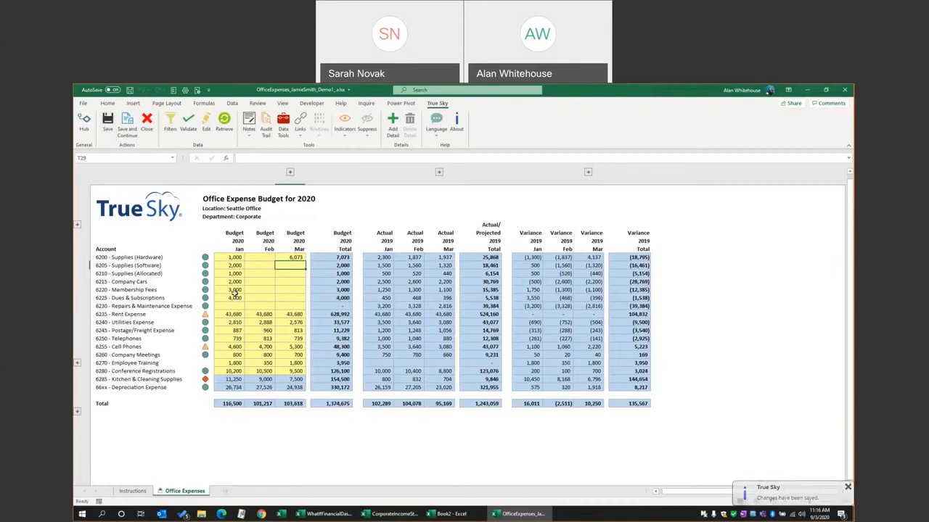
# Try to overwrite the January 2019 actual for Supplies (Hardware) with 1.
pyautogui.click(386, 257)
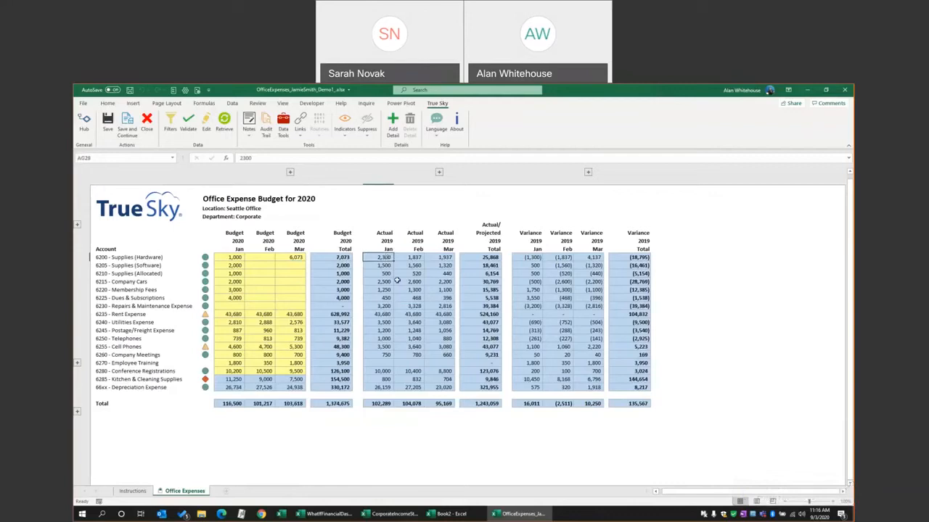
pyautogui.press('1')
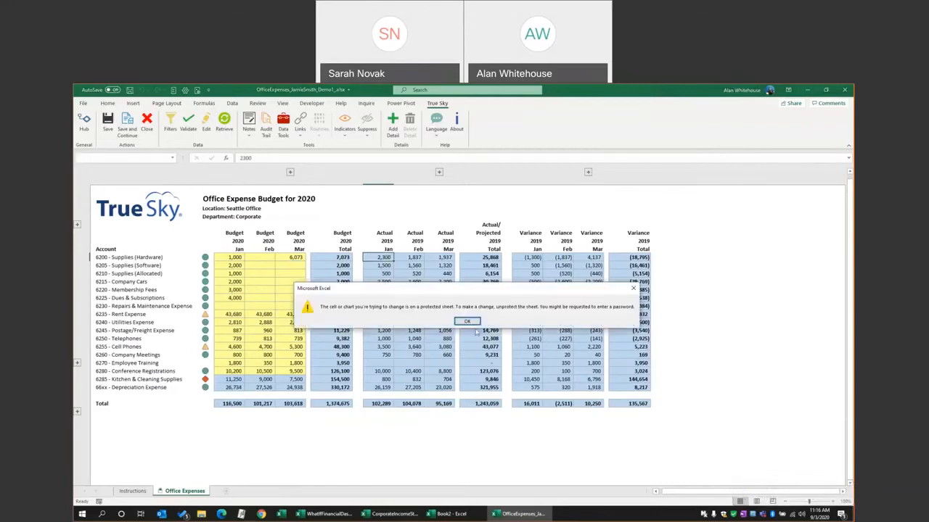
pyautogui.click(467, 322)
# Preview a conditional formatting color scale on the January to March 2019 actuals from Supplies (Hardware) to Cell Phones, without applying it.
pyautogui.moveTo(382, 257); pyautogui.dragTo(356, 346)
pyautogui.click(107, 103)
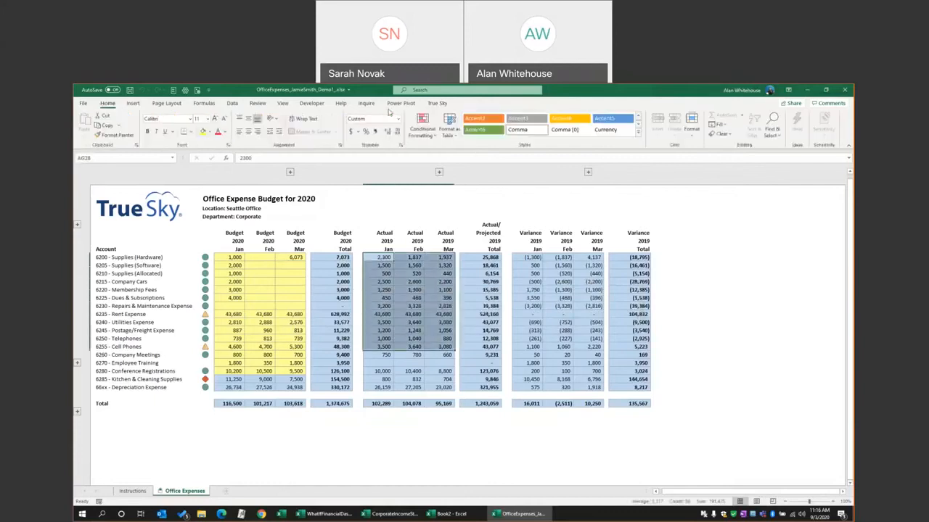
pyautogui.click(423, 127)
pyautogui.moveTo(446, 211)
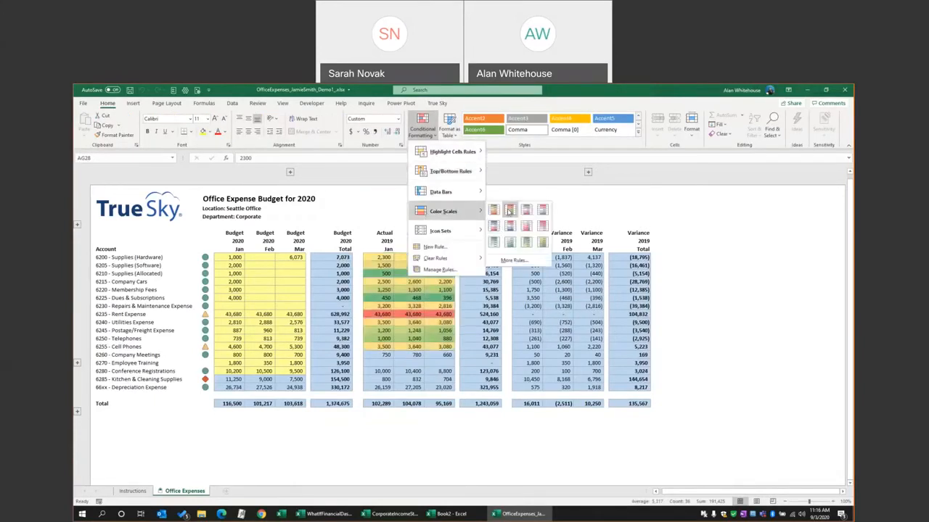
pyautogui.click(376, 195)
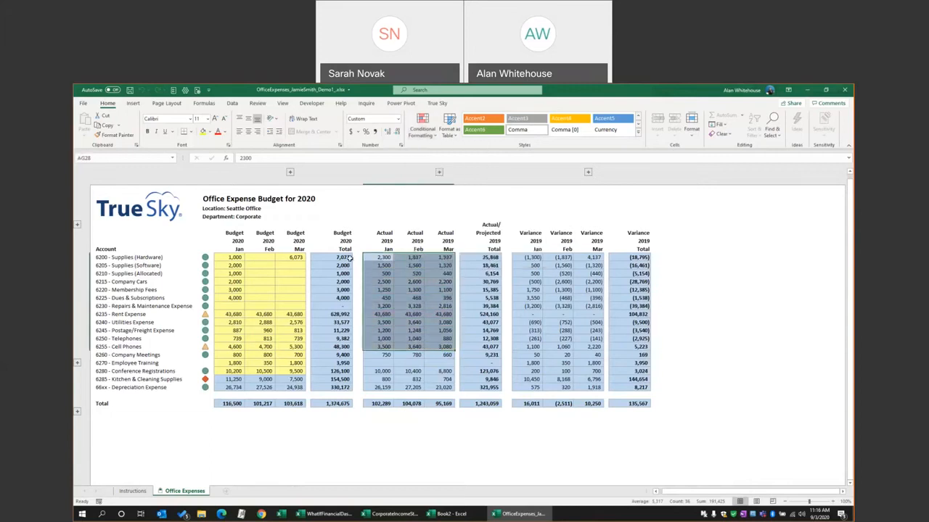
# Open the audit trail for the January 2020 budget amount of Supplies (Hardware).
pyautogui.click(229, 258)
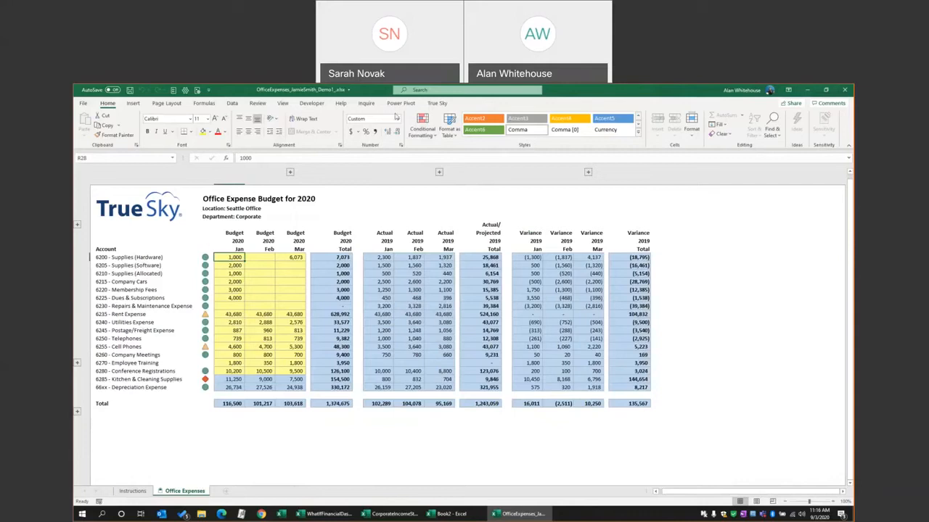
pyautogui.click(435, 104)
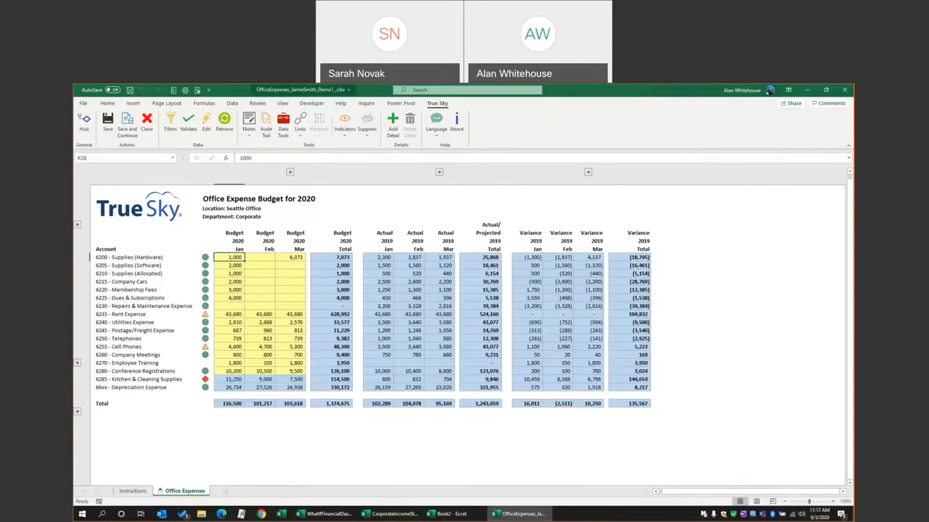
pyautogui.click(268, 129)
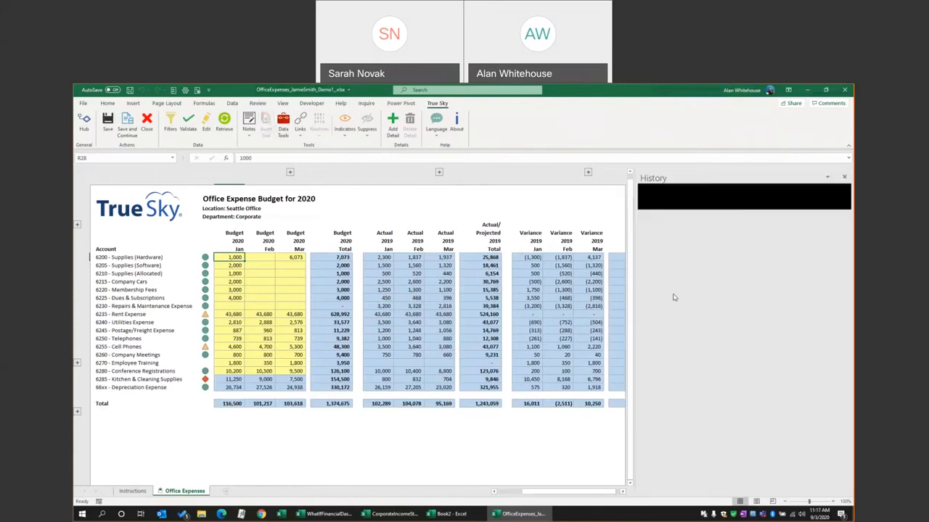
# Set the January 2020 Supplies (Hardware) budget from its 7,203.39 history entry, restore the 1,000.00 entry, and close the history.
pyautogui.click(666, 225)
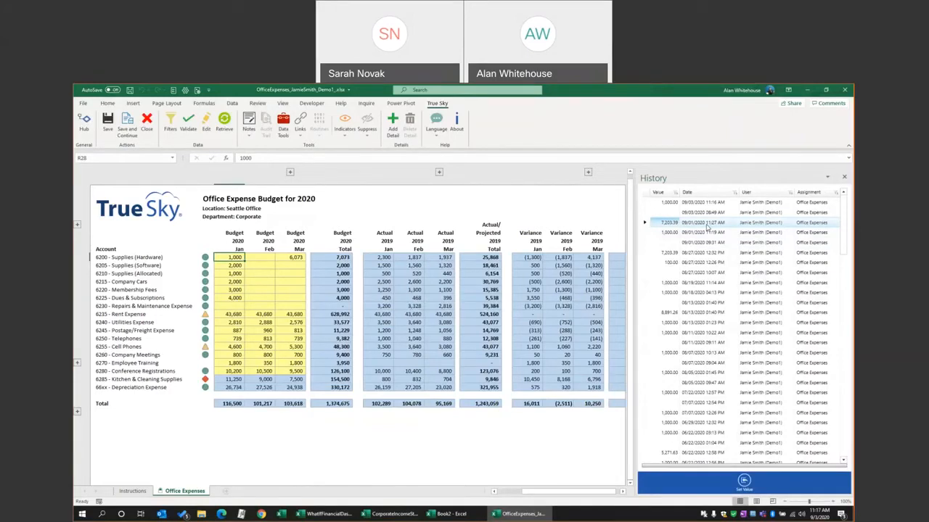
pyautogui.click(743, 481)
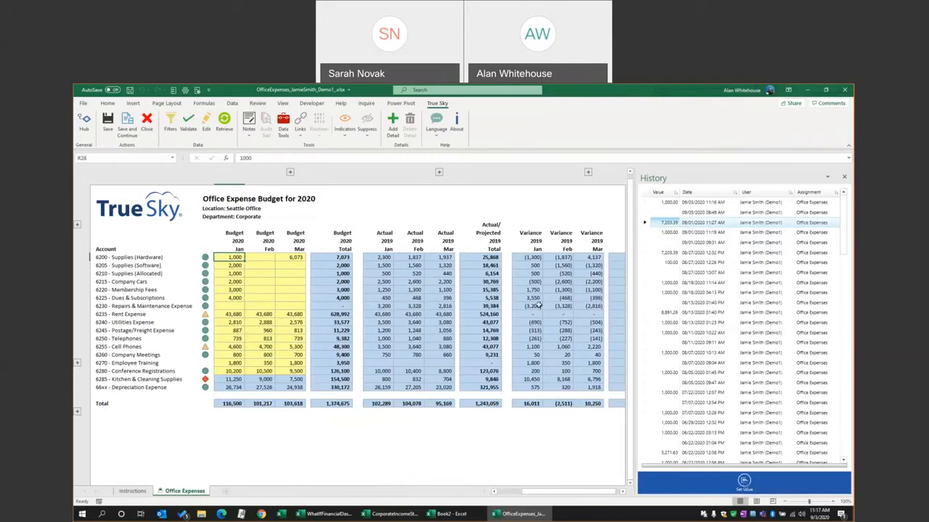
pyautogui.click(686, 233)
pyautogui.click(744, 481)
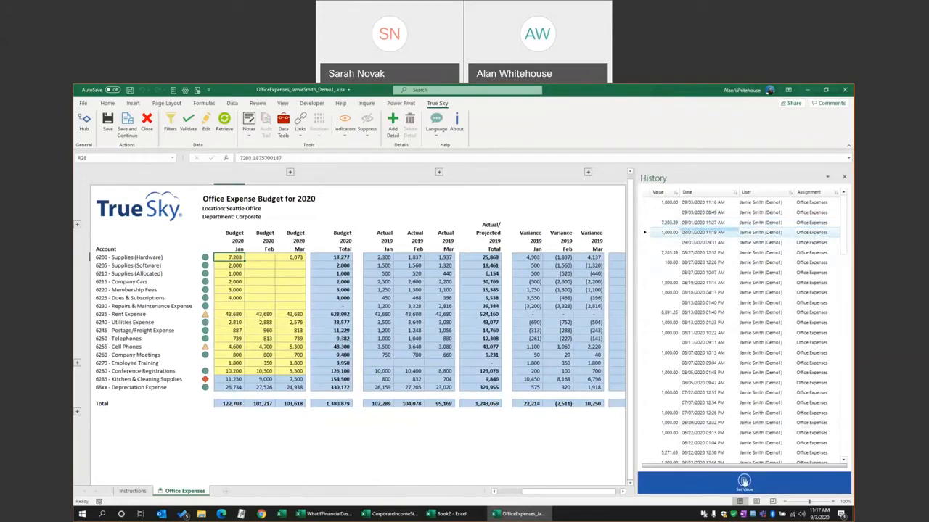
pyautogui.click(845, 177)
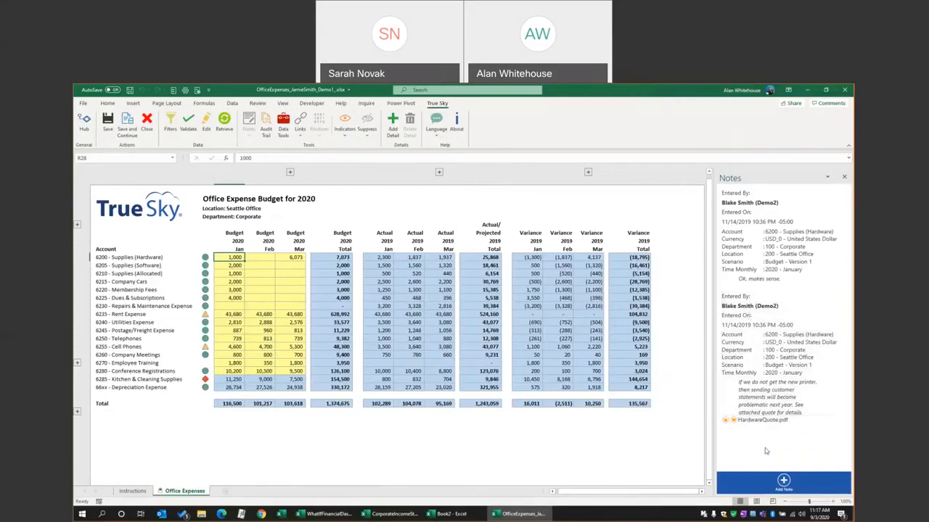
# Start a new note with placeholder text on the January 2020 Supplies (Hardware) budget and discard it.
pyautogui.click(783, 481)
pyautogui.write('asdfasdfasdfasdfa')
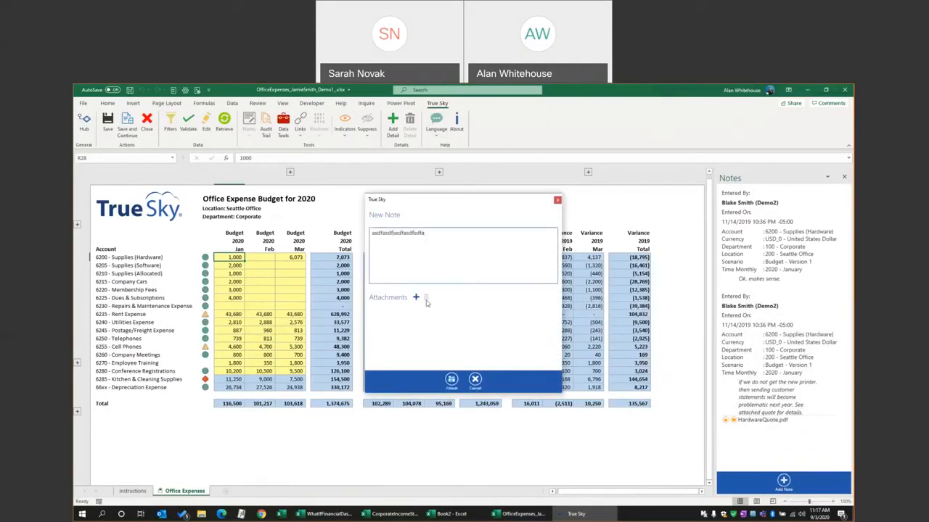
pyautogui.click(475, 380)
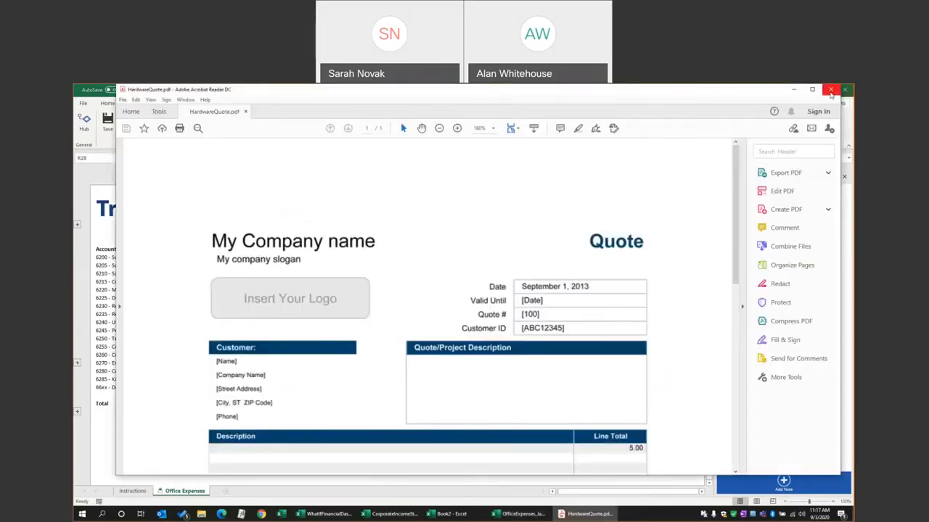
# View the note's HardwareQuote.pdf attachment, and close both the quote and the notes.
pyautogui.click(832, 90)
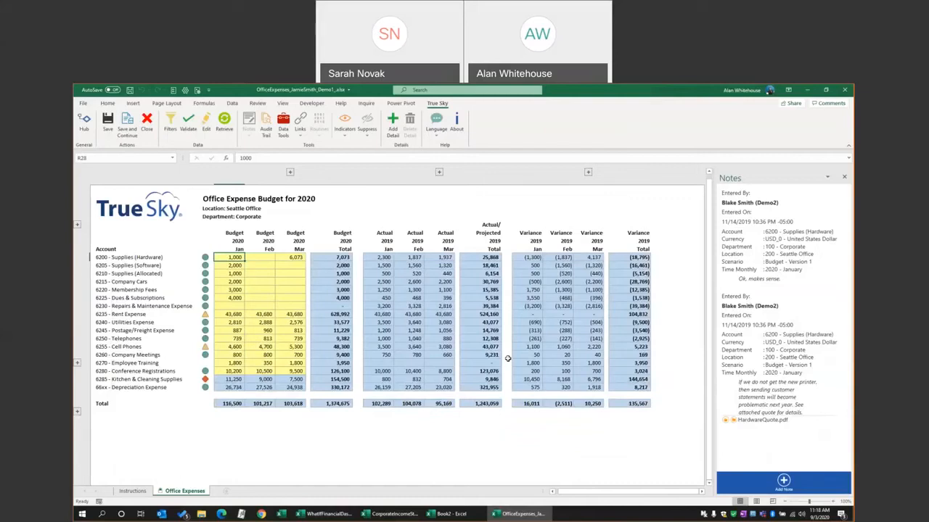
pyautogui.click(844, 177)
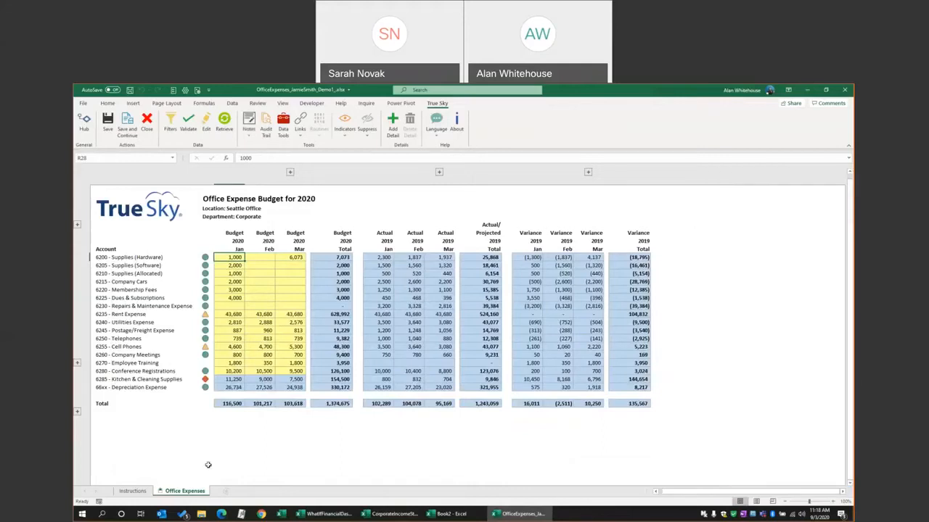
# With Data Tools, replace the January to December 2020 Supplies (Hardware) budget with 1000000 using the Even distribution.
pyautogui.click(282, 128)
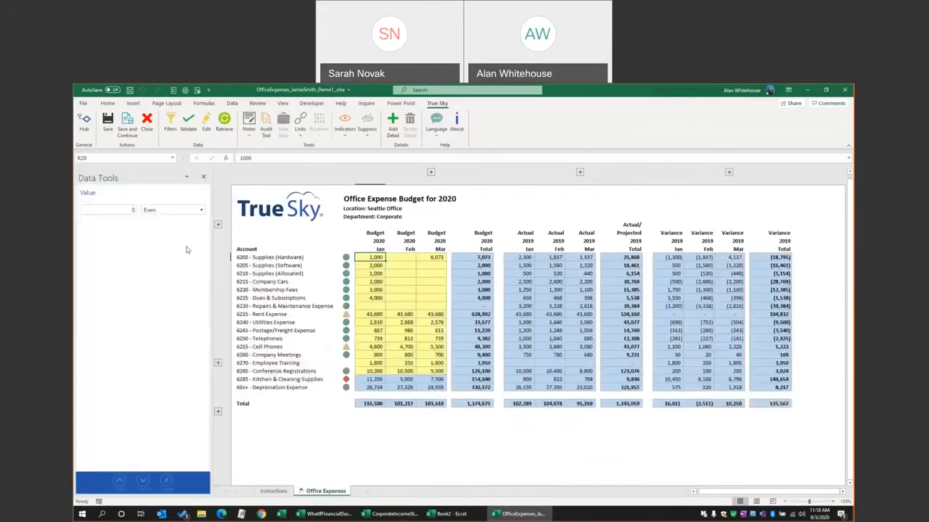
pyautogui.click(430, 173)
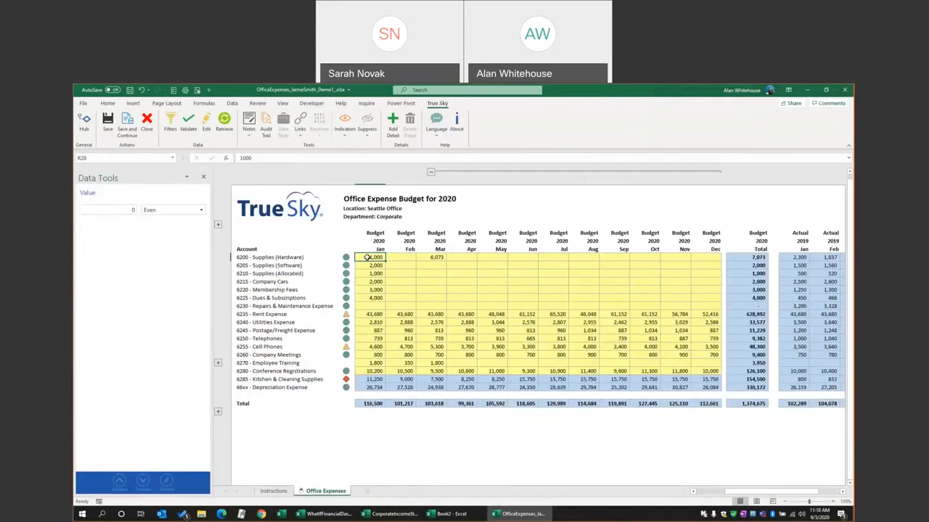
pyautogui.moveTo(367, 258); pyautogui.dragTo(701, 259)
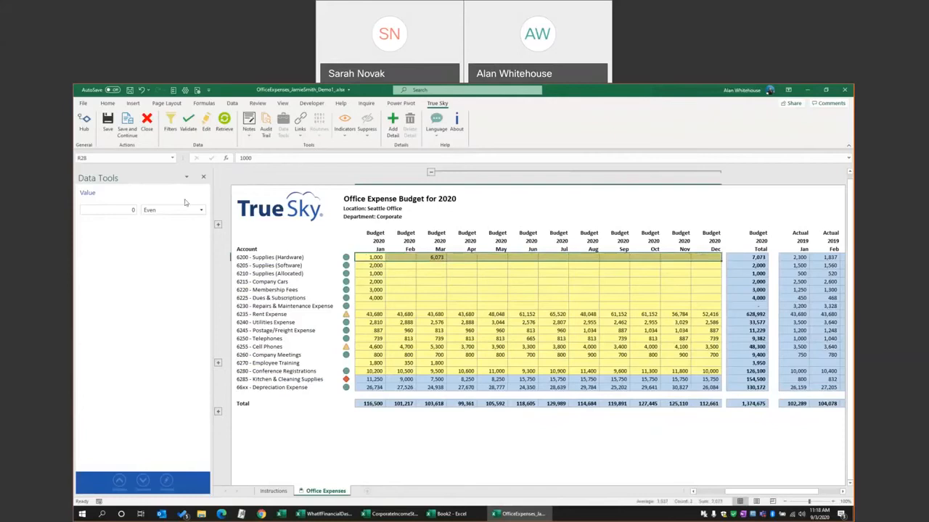
pyautogui.click(133, 210)
pyautogui.write('1000000')
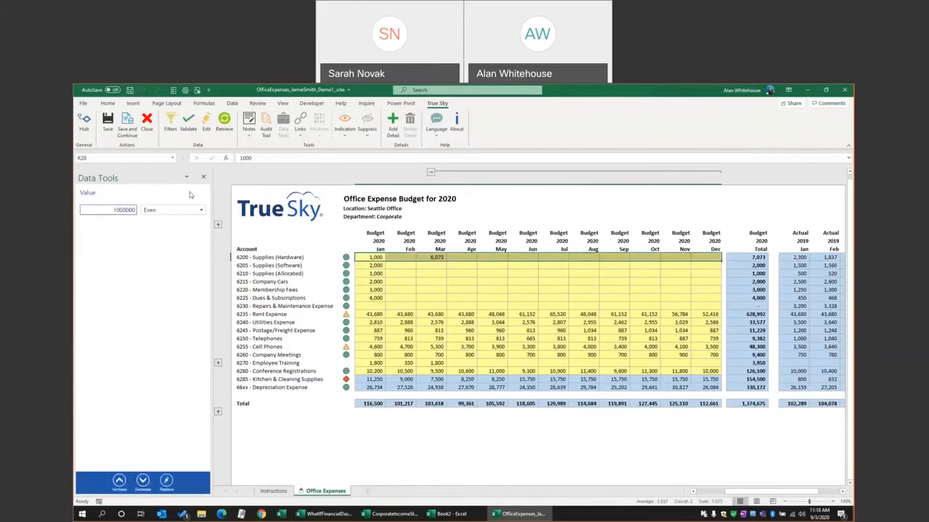
pyautogui.click(185, 211)
pyautogui.click(185, 211)
pyautogui.click(166, 482)
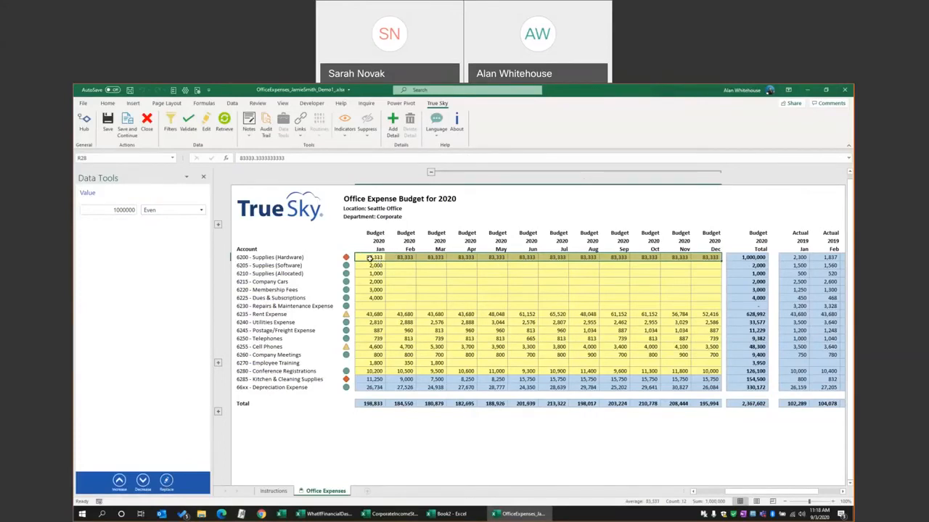
# Redistribute the 1000000 Supplies (Hardware) budget across the year using the Seasonality Summer Trend.
pyautogui.click(181, 210)
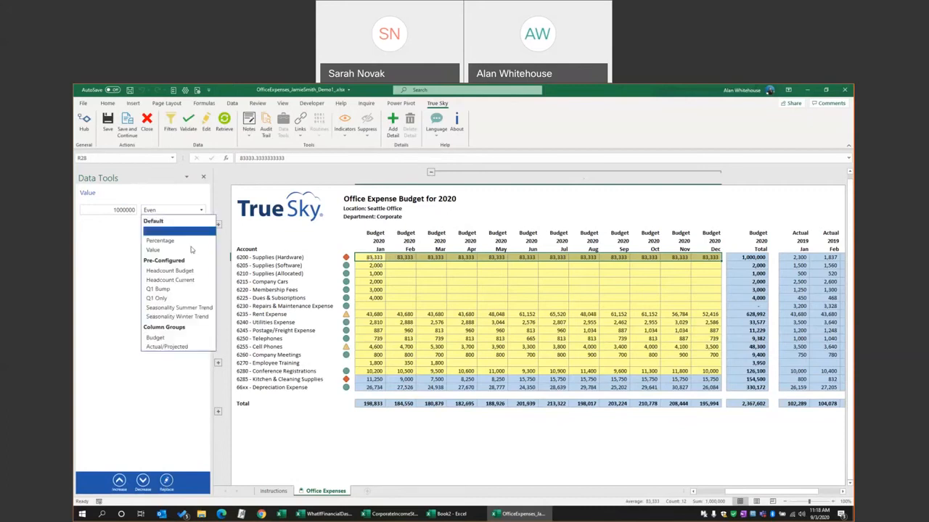
pyautogui.click(181, 308)
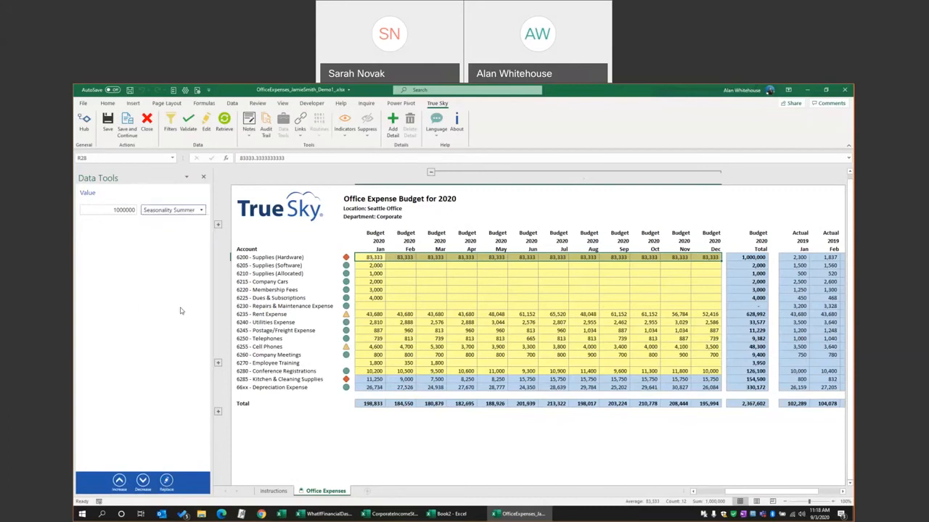
pyautogui.click(166, 481)
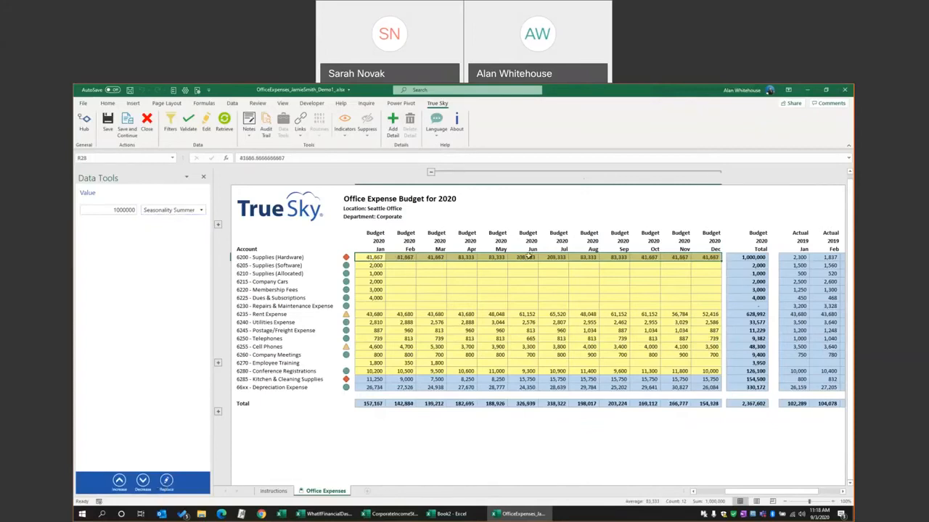
# Redistribute the 1000000 Supplies (Hardware) budget across 2020 following the Actual/Projected column group.
pyautogui.click(187, 212)
pyautogui.click(166, 346)
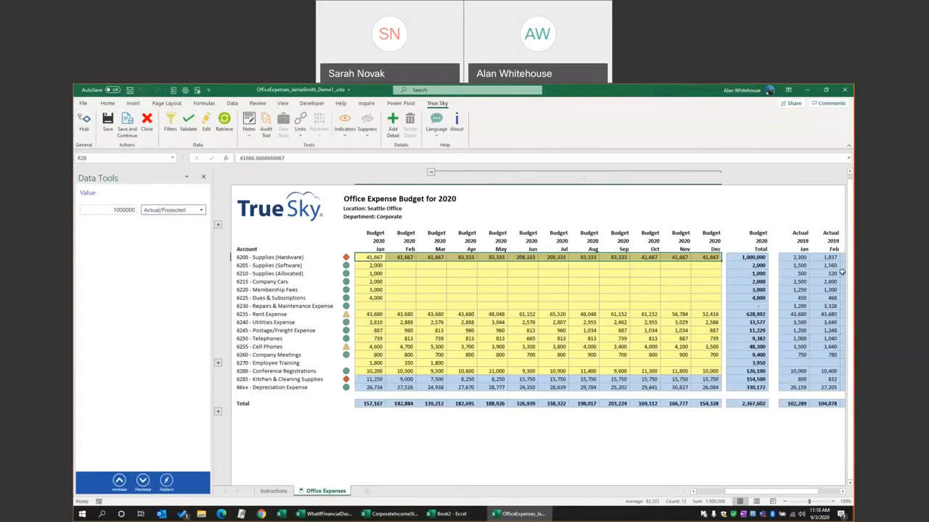
pyautogui.moveTo(771, 493)
pyautogui.mouseDown()
pyautogui.moveTo(785, 499)
pyautogui.moveTo(771, 498)
pyautogui.mouseUp()
pyautogui.click(167, 480)
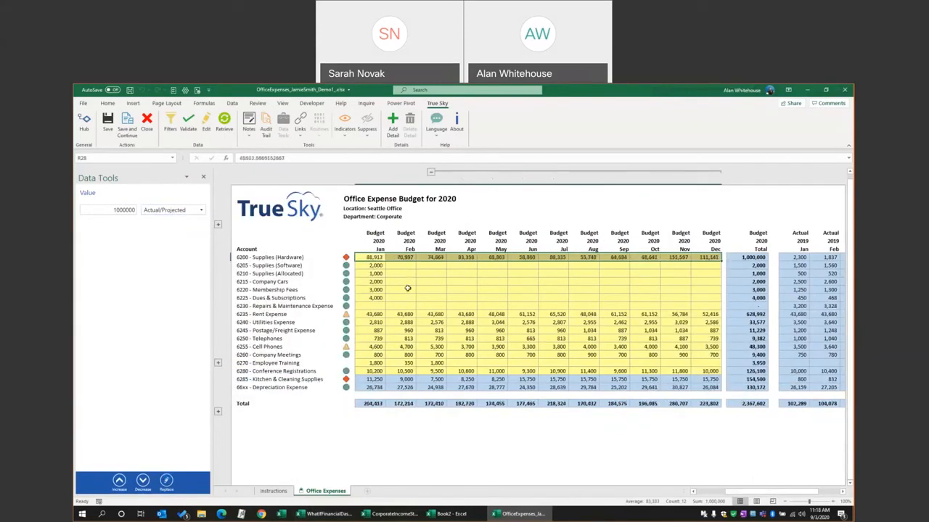
# Collapse the monthly budget columns and decrease the January to March budgets from Supplies (Hardware) to Dues & Subscriptions by 23.5 percent.
pyautogui.click(368, 266)
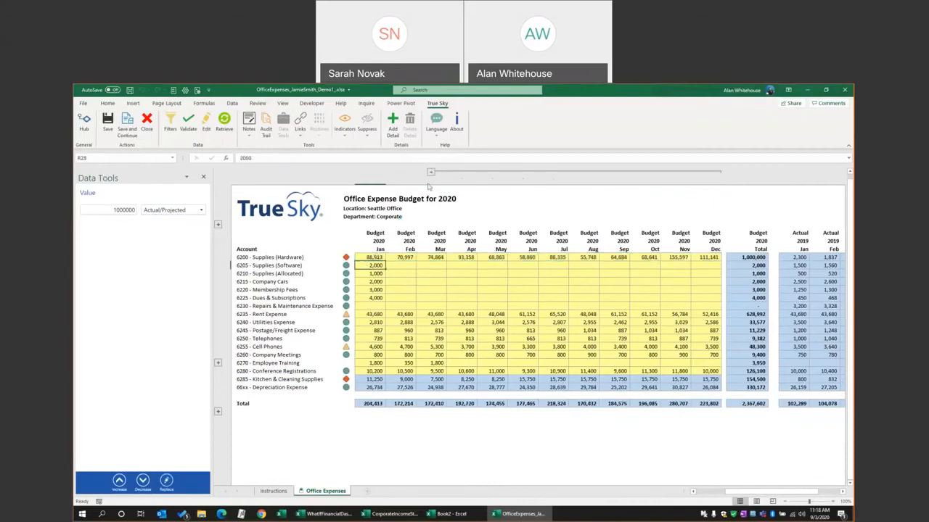
pyautogui.click(431, 173)
pyautogui.moveTo(373, 258); pyautogui.dragTo(433, 294)
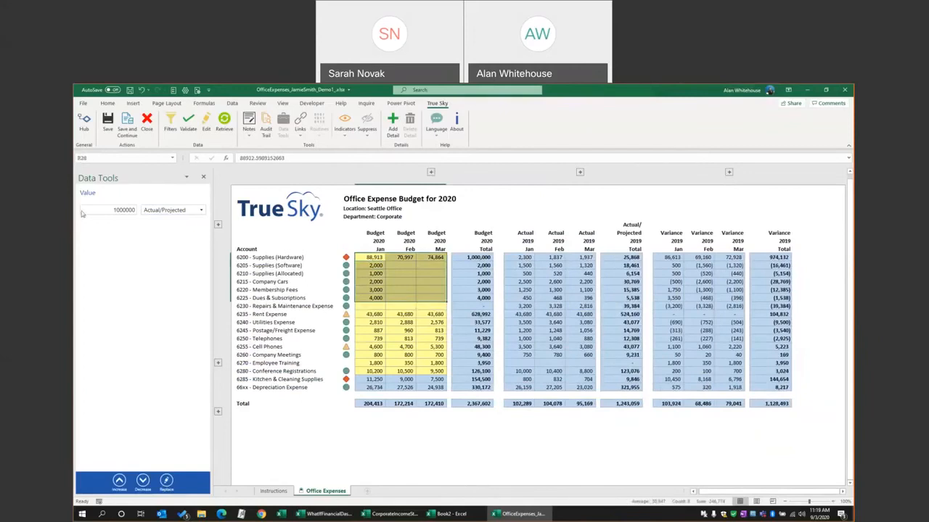
pyautogui.click(132, 211)
pyautogui.write('23.5')
pyautogui.click(155, 210)
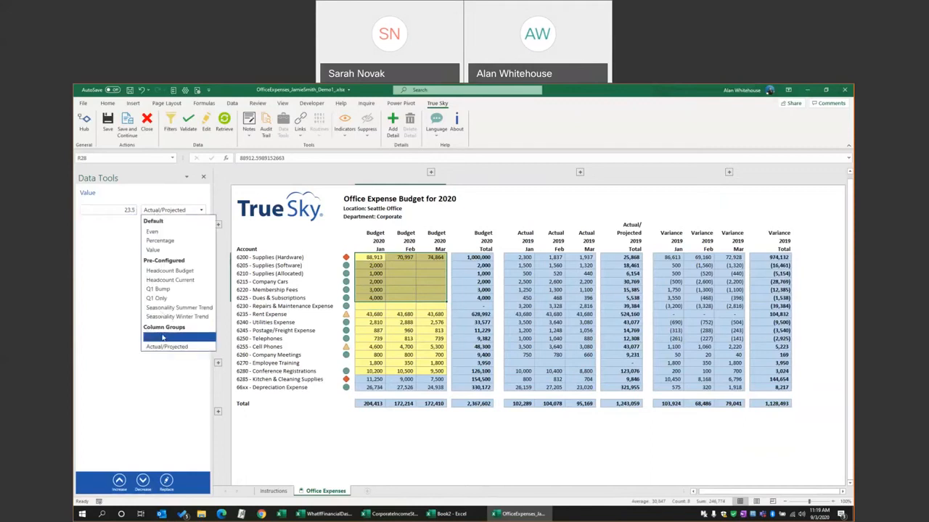
pyautogui.click(161, 243)
pyautogui.click(143, 481)
# Increase the January to March budgets from Supplies (Hardware) to Dues & Subscriptions by a value of 1000, applied twice.
pyautogui.doubleClick(140, 210)
pyautogui.write('1000')
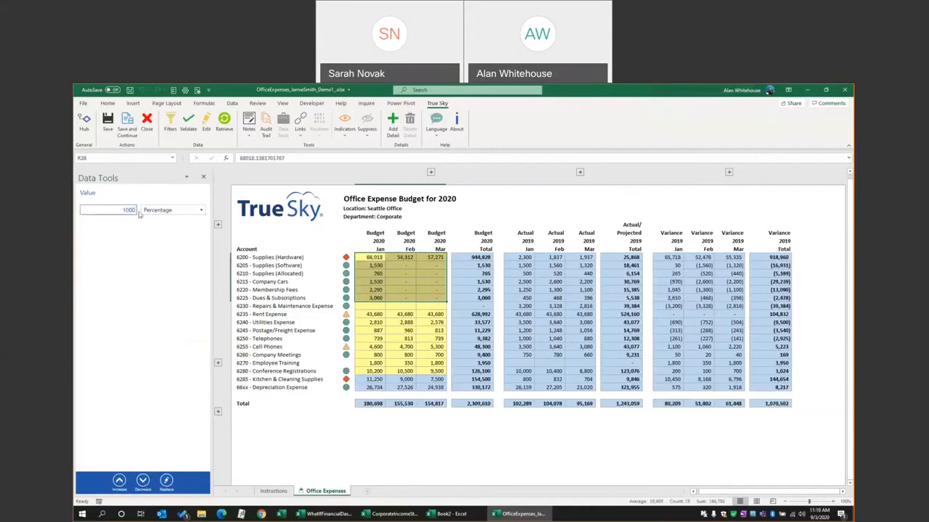
pyautogui.click(160, 210)
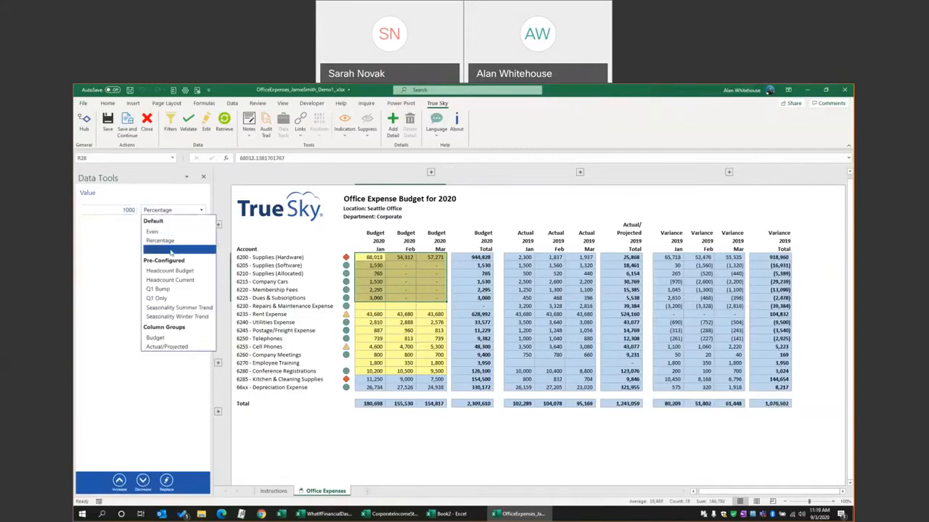
pyautogui.click(171, 250)
pyautogui.click(119, 480)
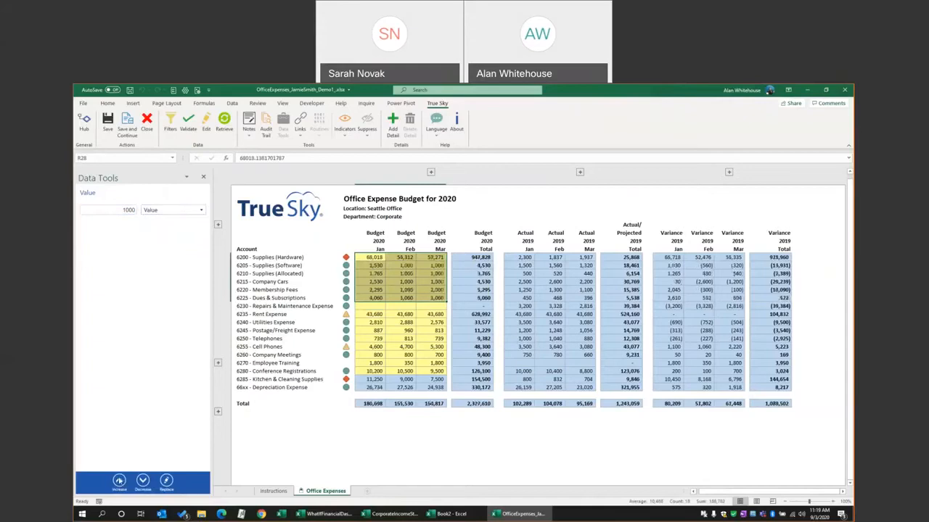
pyautogui.click(119, 480)
pyautogui.click(373, 258)
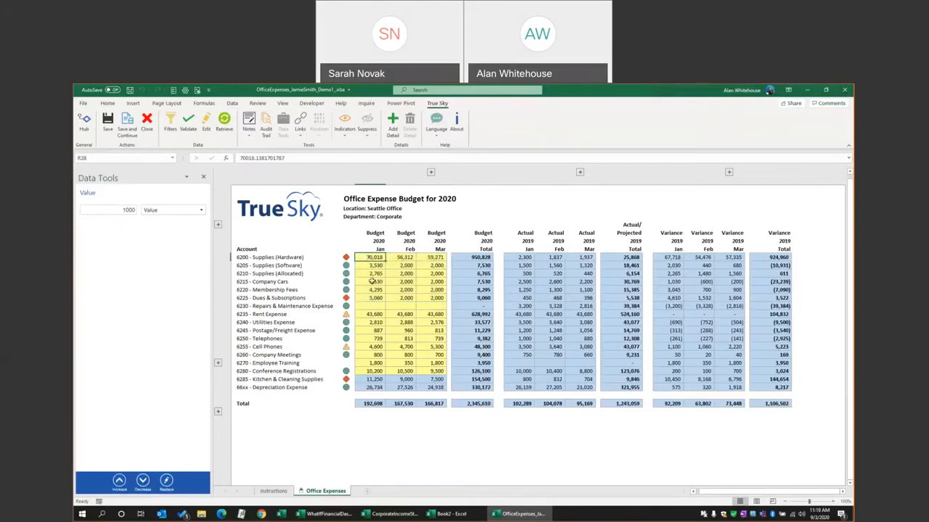
# Expand the Headcount row and try to open the January 2020 Kitchen & Cleaning Supplies budget formula for editing.
pyautogui.click(218, 226)
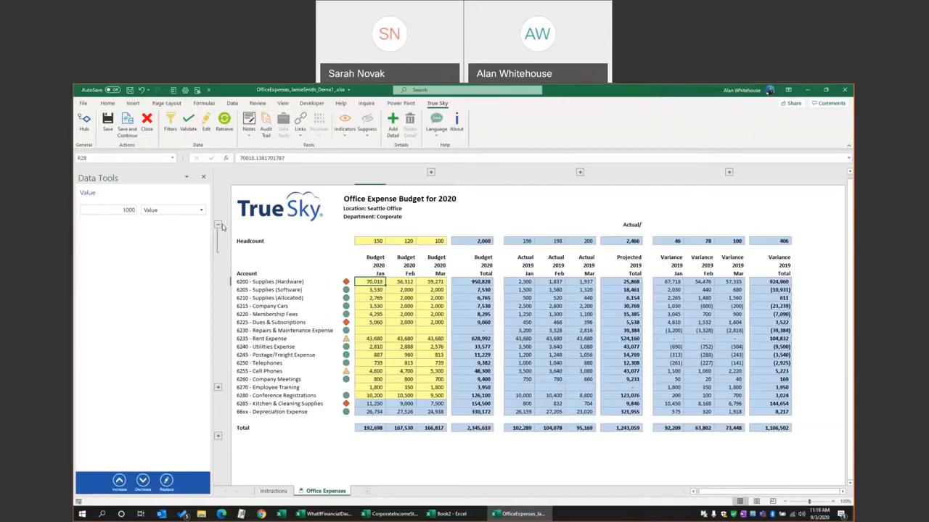
pyautogui.click(371, 241)
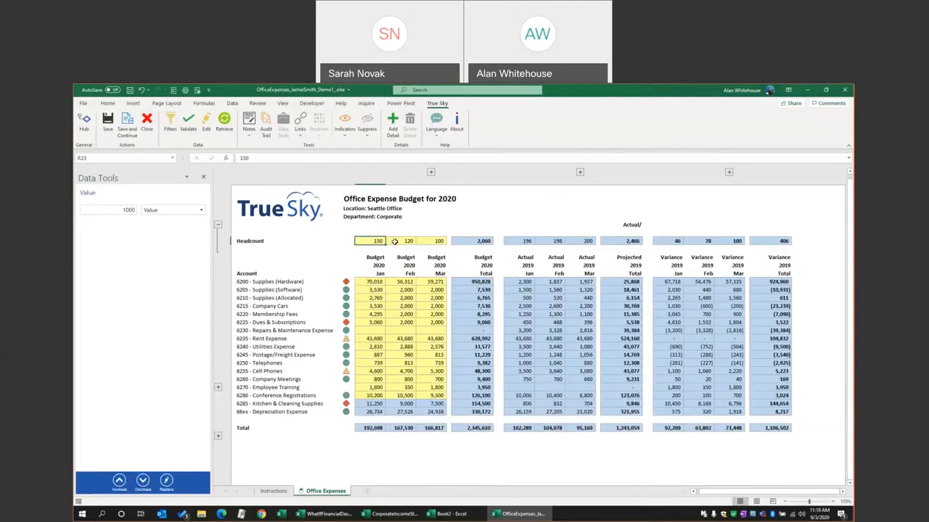
pyautogui.click(317, 404)
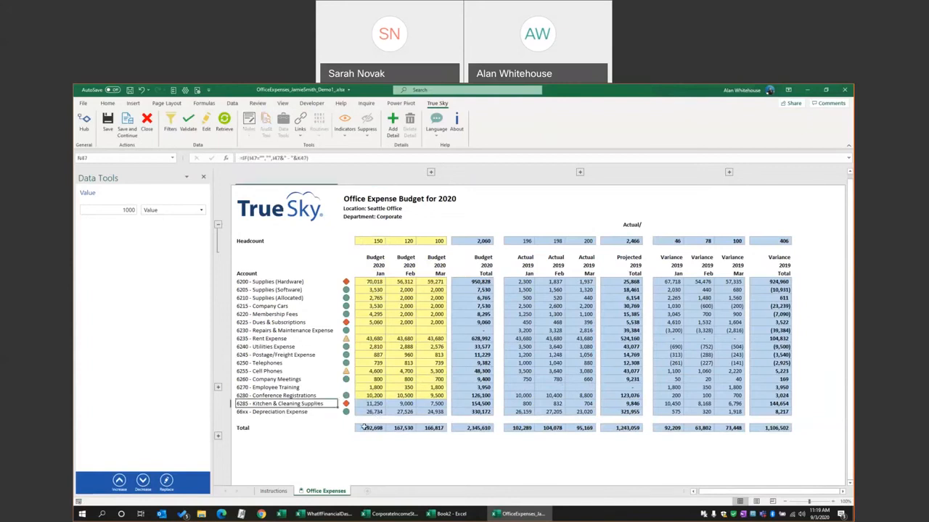
pyautogui.click(378, 405)
pyautogui.doubleClick(378, 405)
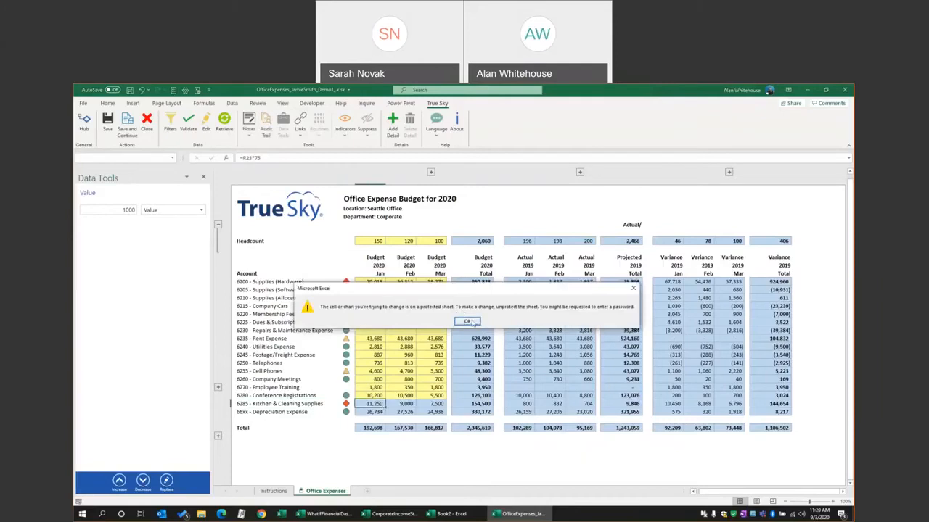
pyautogui.click(467, 321)
# Set the January 2020 budget headcount to 100 and collapse the Headcount row.
pyautogui.click(372, 241)
pyautogui.write('100')
pyautogui.press('Return')
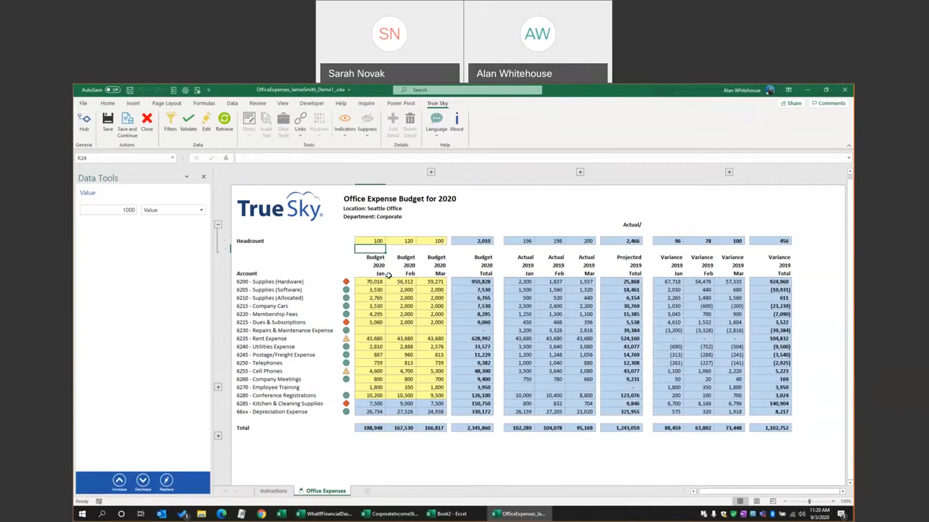
pyautogui.click(218, 224)
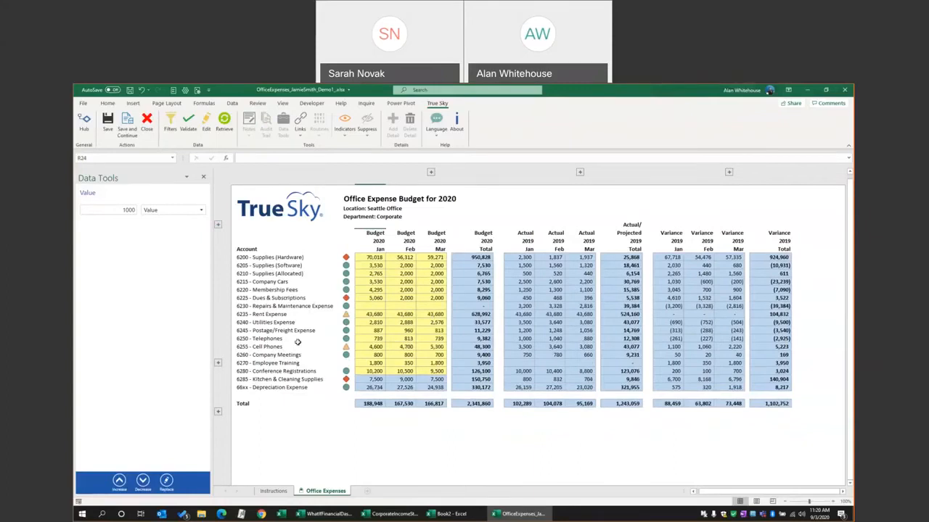
# Expand the Employee Training details and add a detail line named "My Next Class" with the attendee's first name in parentheses.
pyautogui.click(219, 363)
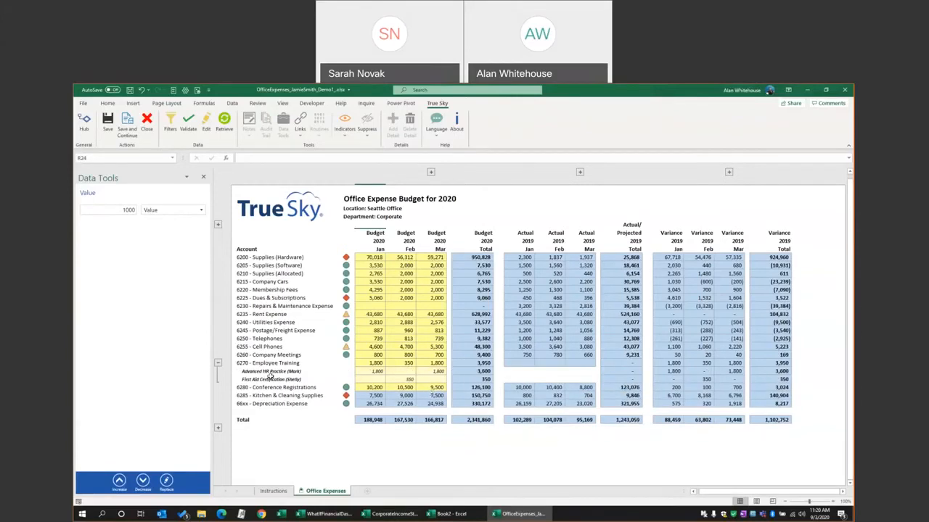
pyautogui.click(399, 371)
pyautogui.click(392, 127)
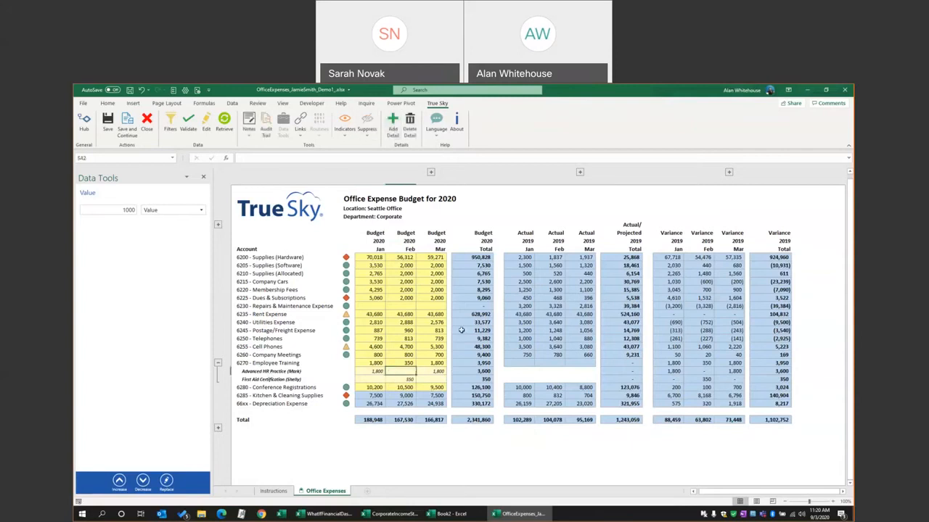
pyautogui.write('My Next Clas')
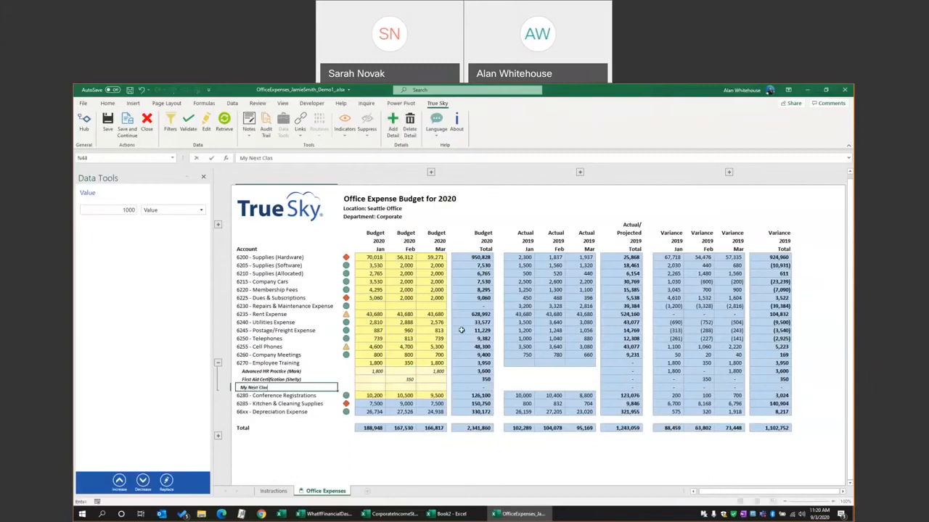
pyautogui.write('s (Alan)')
pyautogui.click(367, 386)
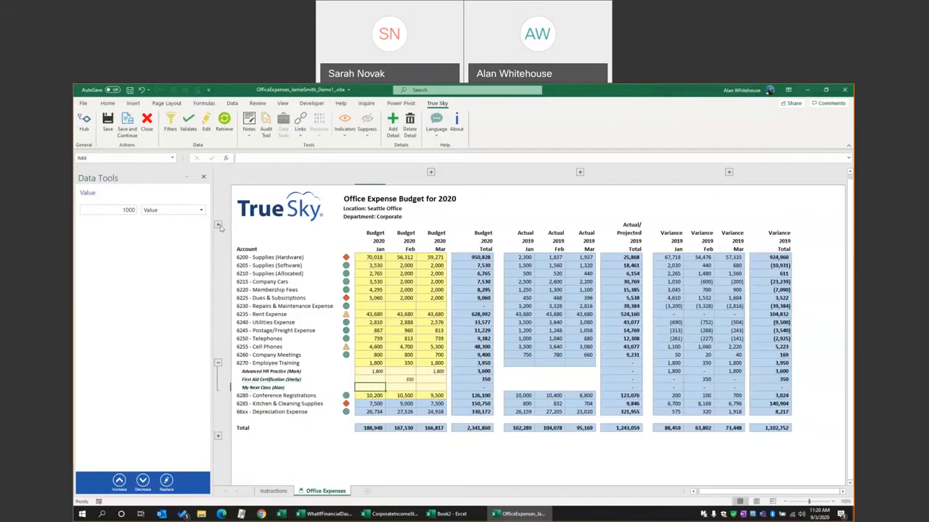
# Enter 400 as the January 2020 budget for the My Next Class detail line and collapse the Employee Training details.
pyautogui.write('400')
pyautogui.press('Up')
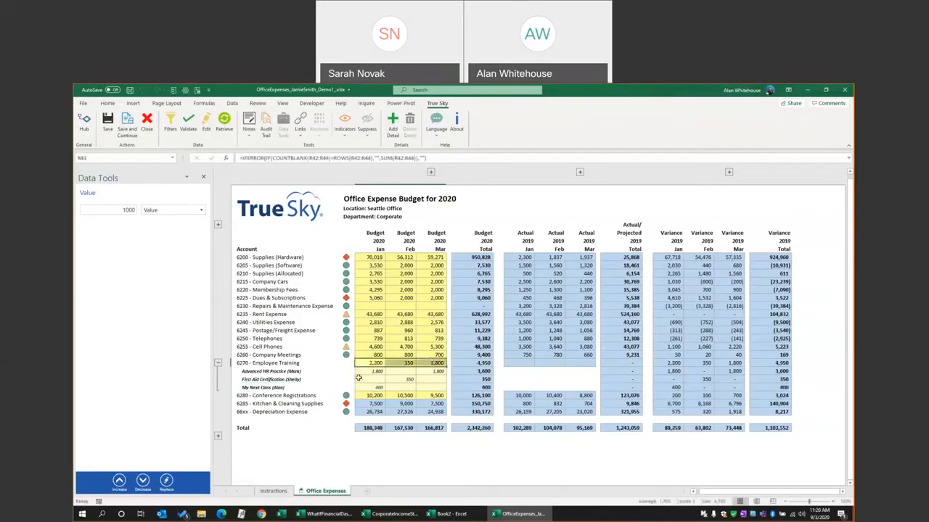
pyautogui.moveTo(370, 371); pyautogui.dragTo(422, 388)
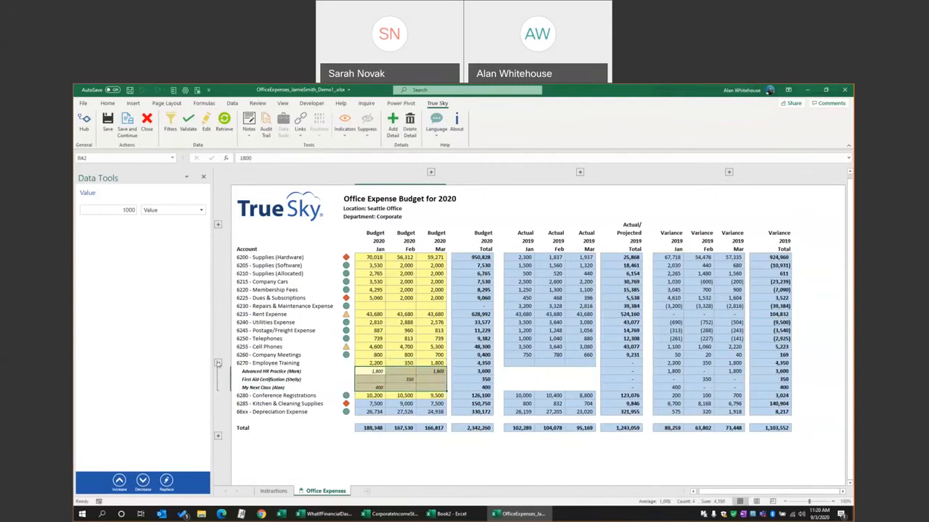
pyautogui.click(218, 363)
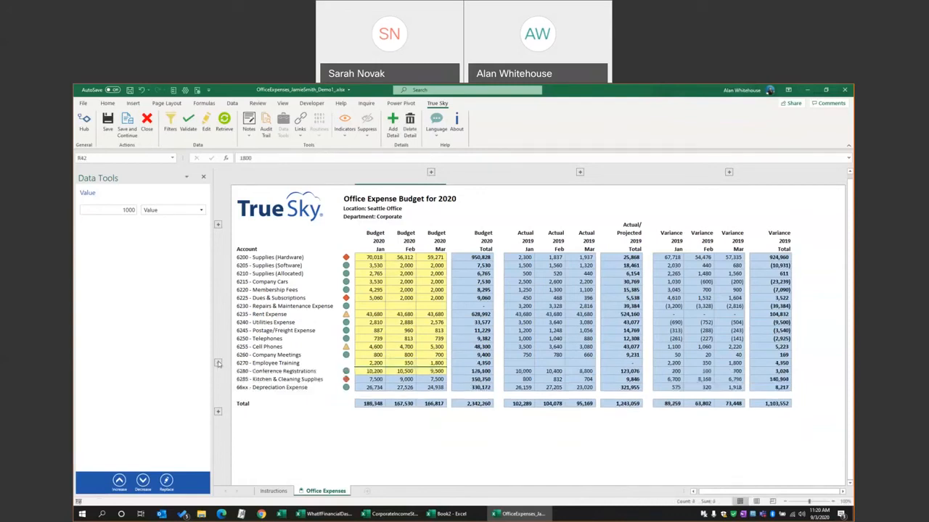
pyautogui.click(372, 363)
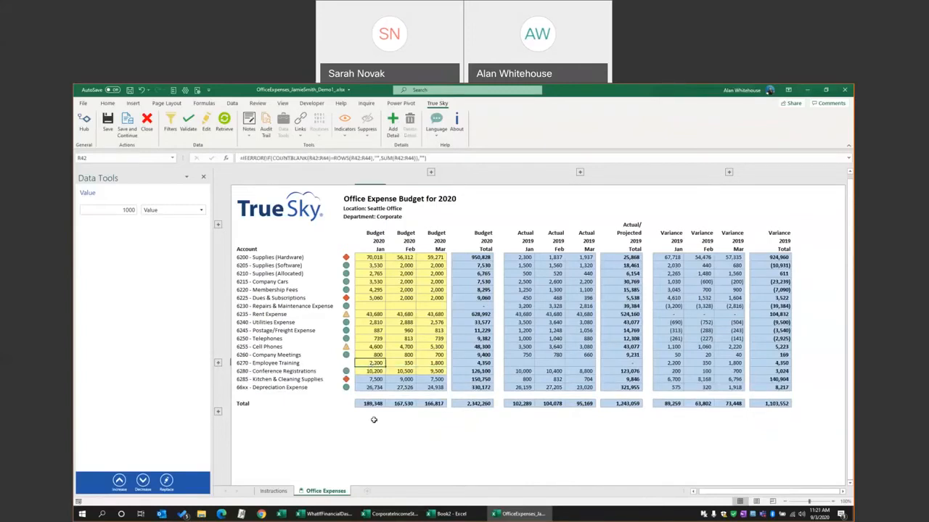
pyautogui.click(217, 364)
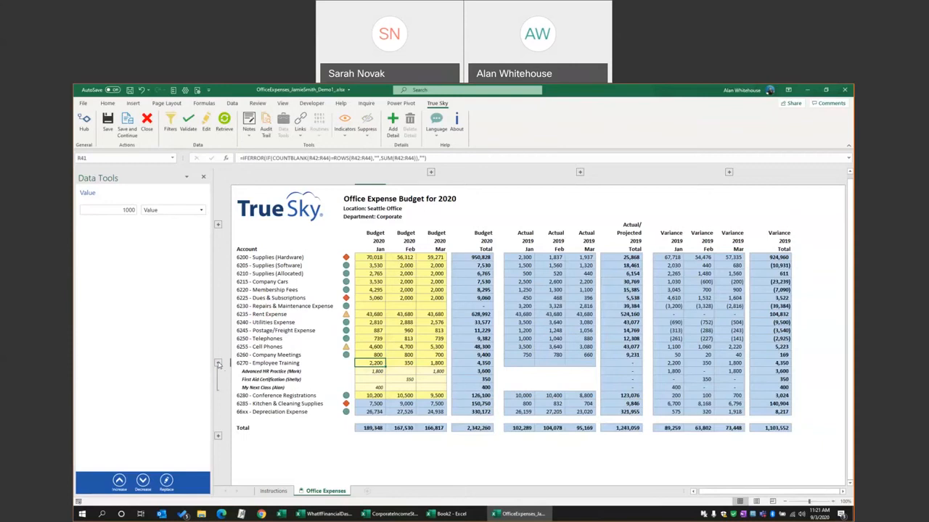
pyautogui.click(217, 363)
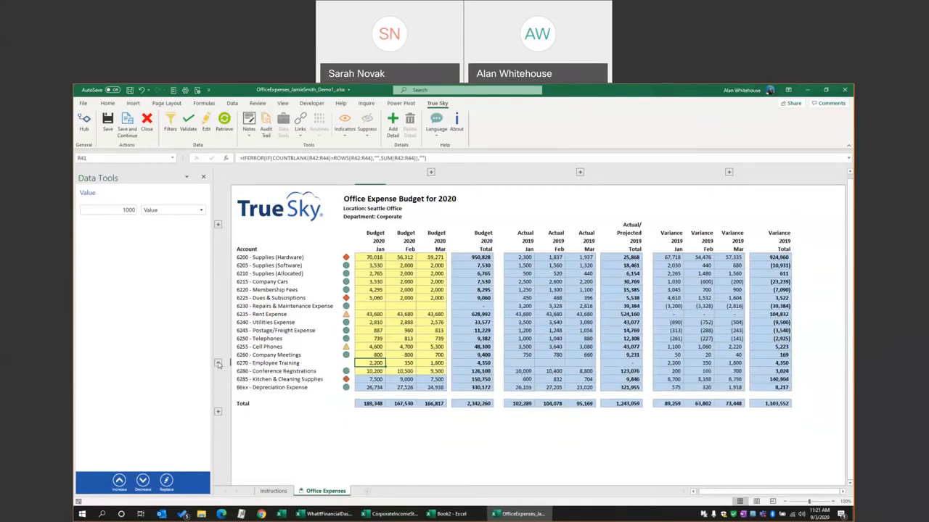
# Examine the status indicators beside the supplies, Rent Expense and Dues & Subscriptions accounts.
pyautogui.click(351, 257)
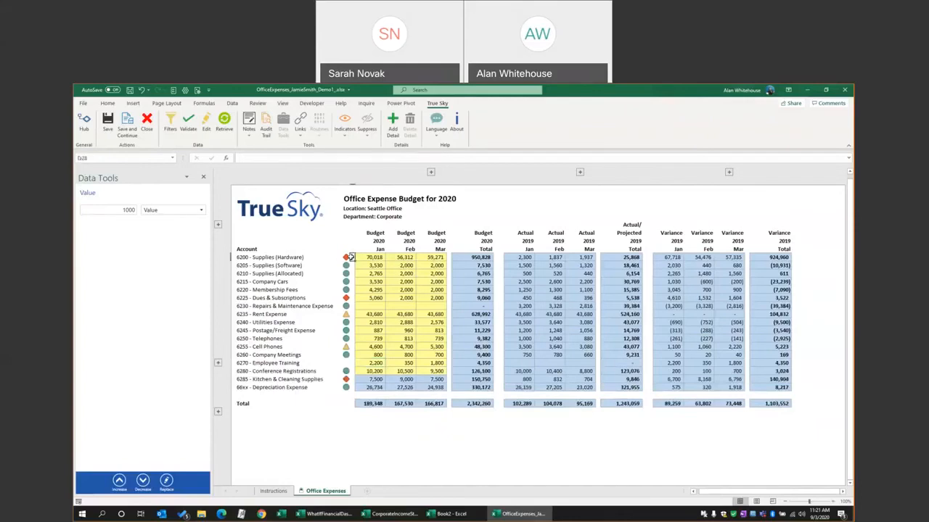
pyautogui.click(351, 273)
pyautogui.click(352, 315)
pyautogui.click(351, 297)
pyautogui.click(353, 266)
# Validate the budget, inspect the alerts for Supplies (Hardware) and Dues & Subscriptions, and close the Validation Alerts and Data Tools panes.
pyautogui.click(189, 128)
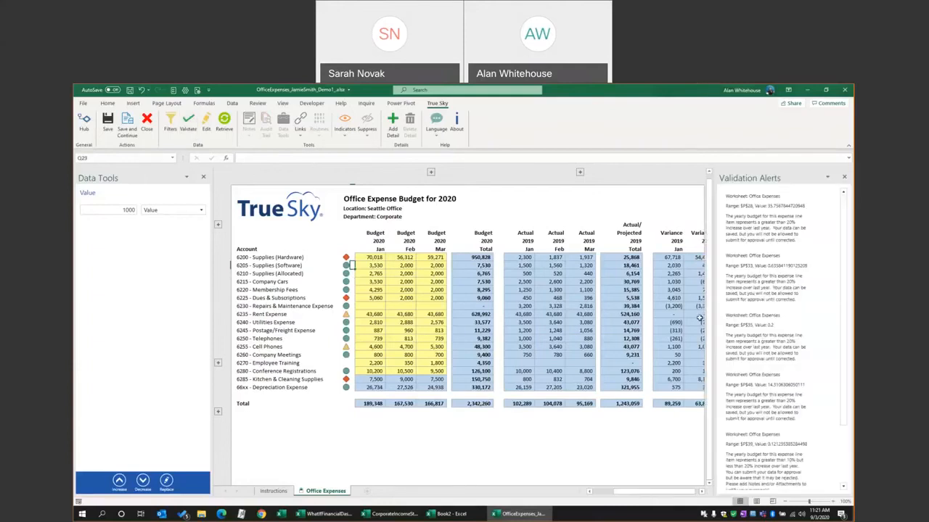
pyautogui.click(757, 230)
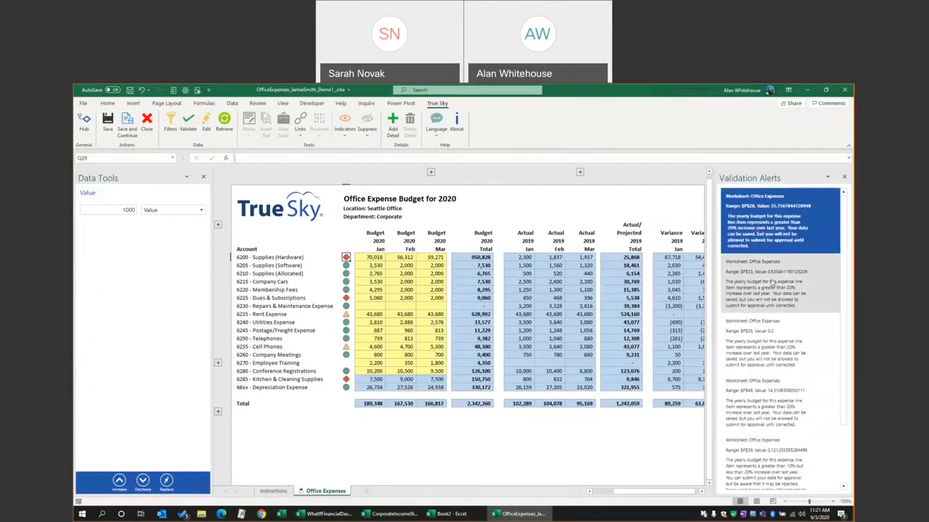
pyautogui.click(772, 286)
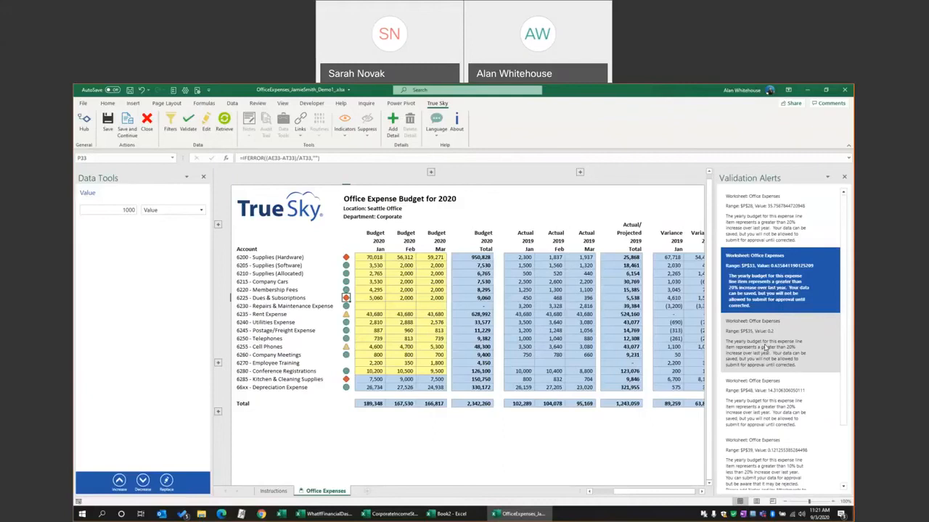
pyautogui.click(843, 177)
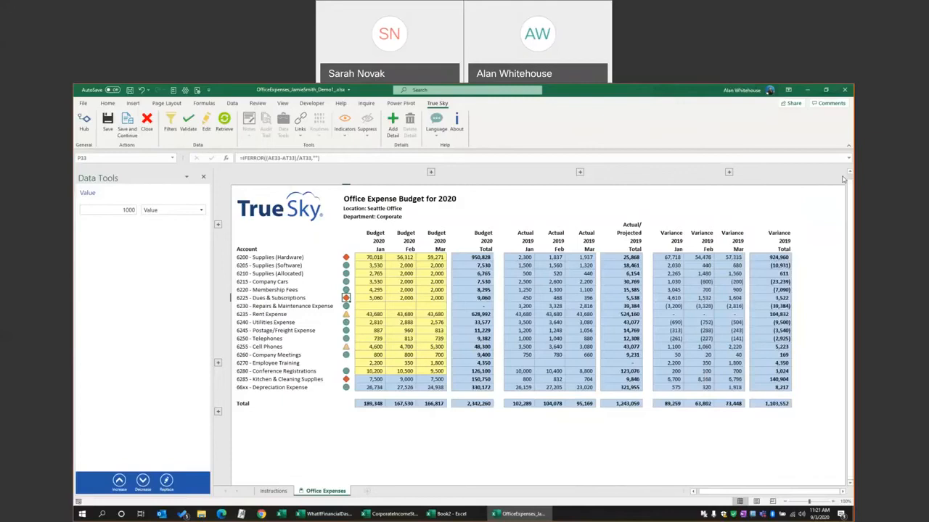
pyautogui.click(203, 177)
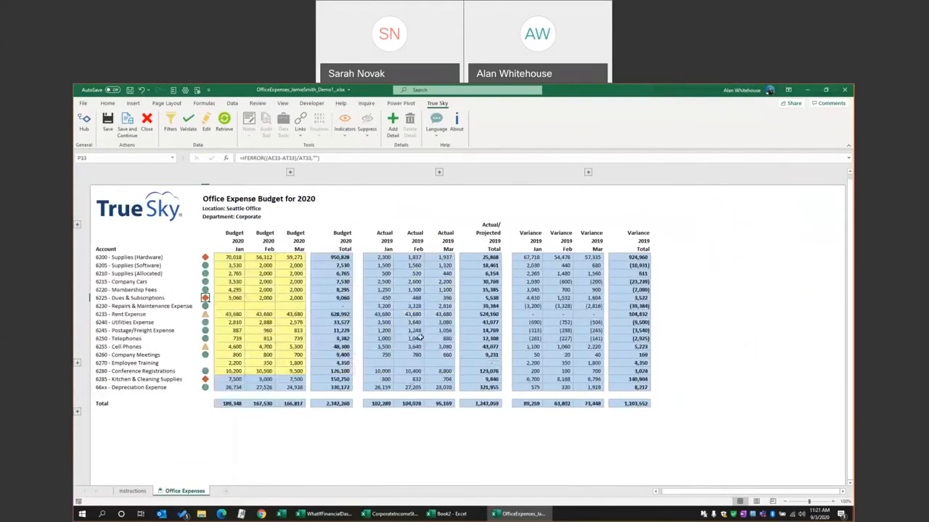
# Open the linked Payables and PO Details for all accounts and the full year, using the With Summaries view.
pyautogui.click(415, 338)
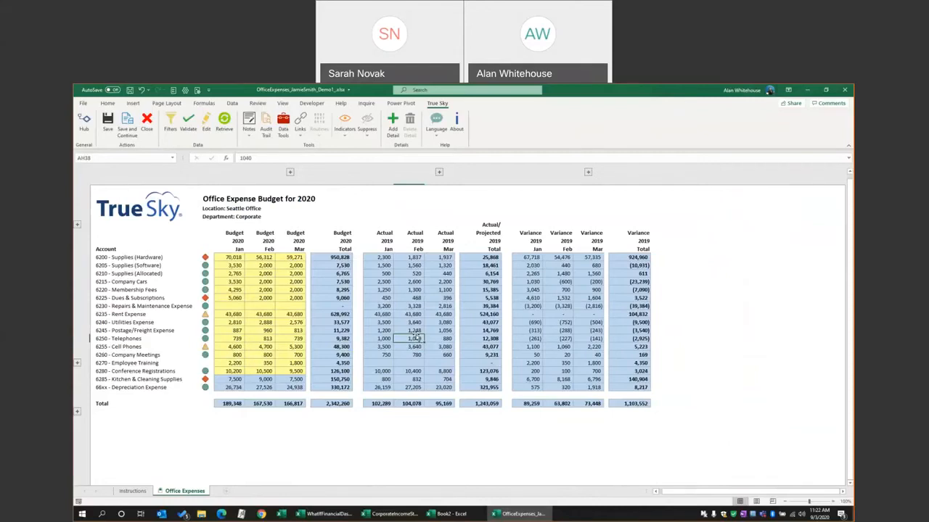
pyautogui.click(481, 404)
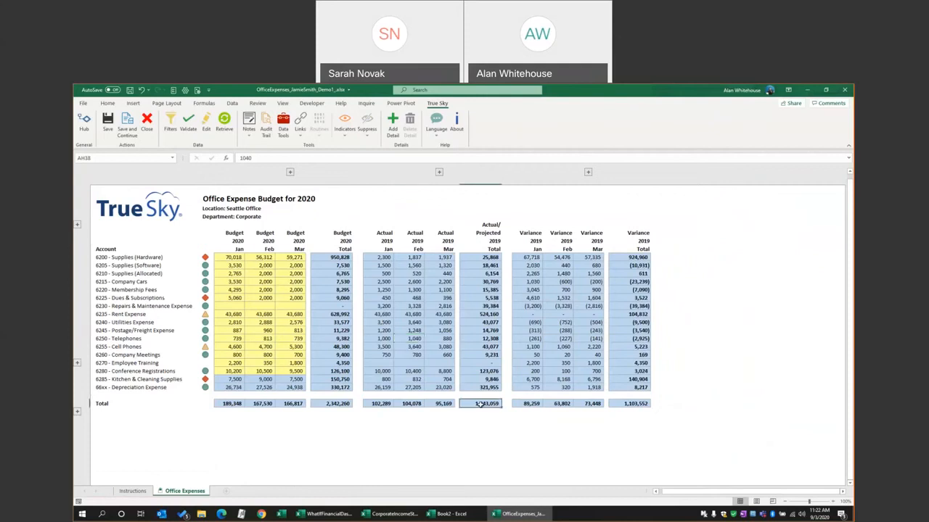
pyautogui.click(407, 298)
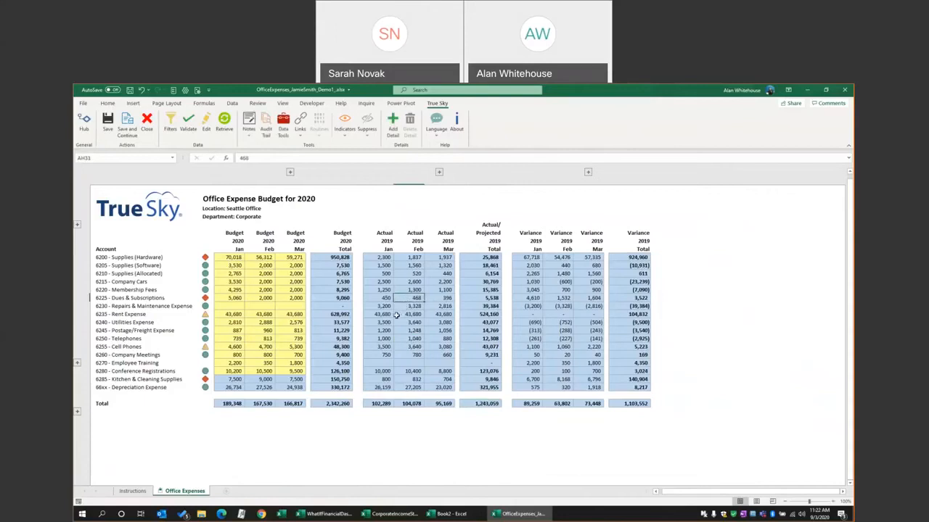
pyautogui.click(300, 138)
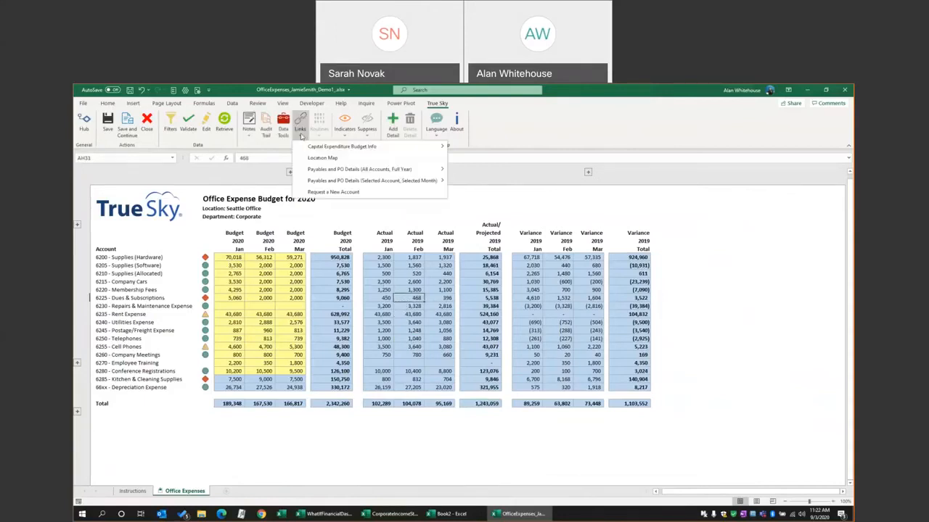
pyautogui.moveTo(302, 170)
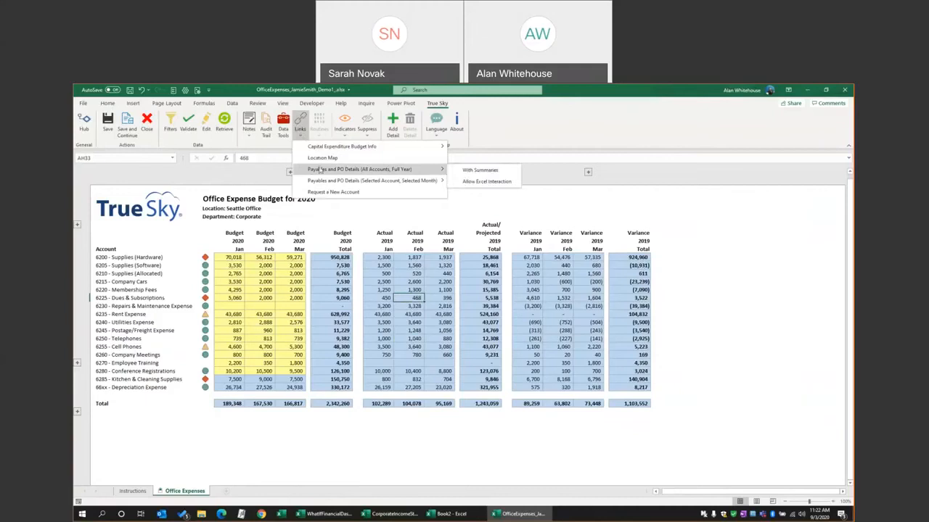
pyautogui.click(456, 170)
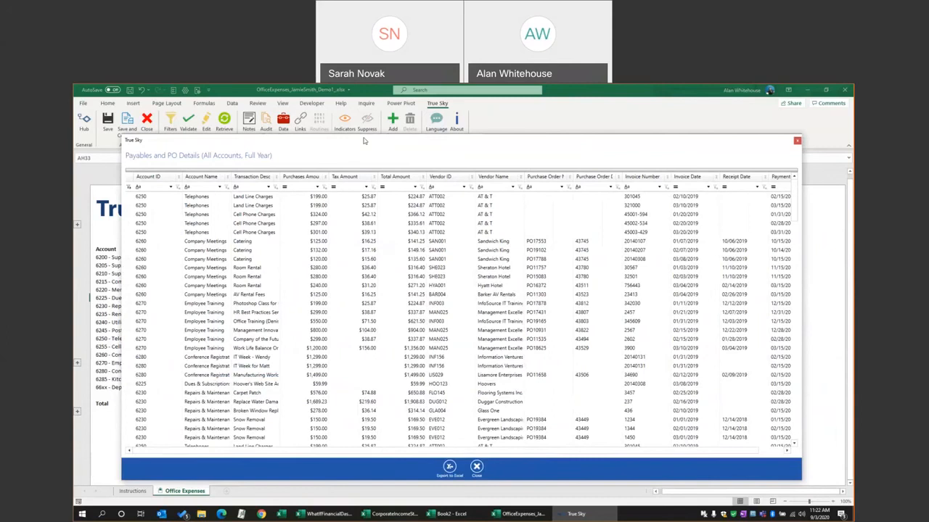
# Widen the Purchases Amount column slightly, then sort the payables by Total Amount in descending order and filter them to the Top 10.
pyautogui.moveTo(330, 177); pyautogui.dragTo(340, 178)
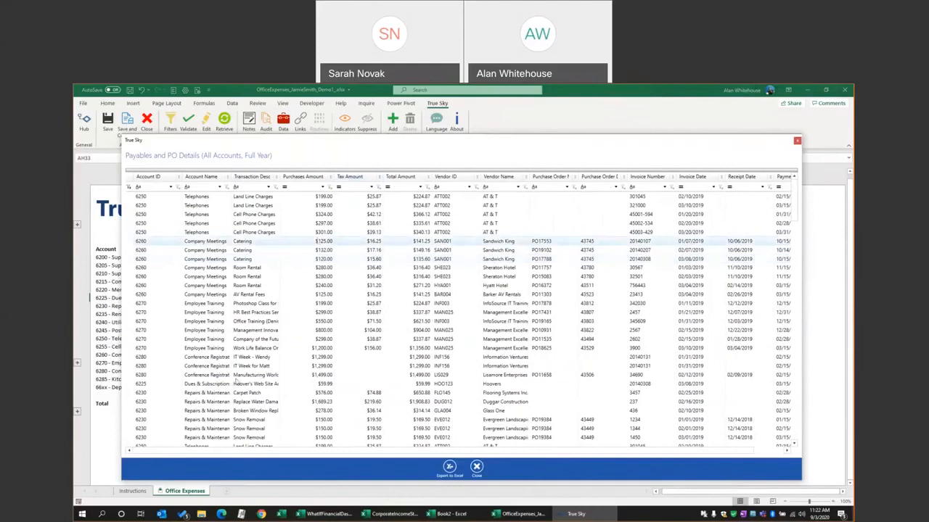
pyautogui.click(409, 177)
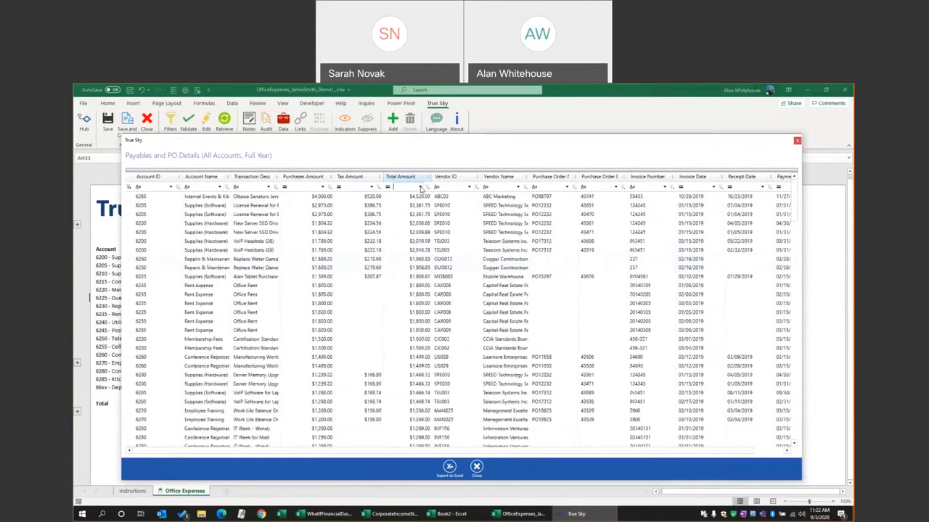
pyautogui.click(420, 187)
pyautogui.click(406, 239)
# Display the Sum summary for the Total Amount column, and clear both the summary and the Top 10 filter.
pyautogui.click(428, 176)
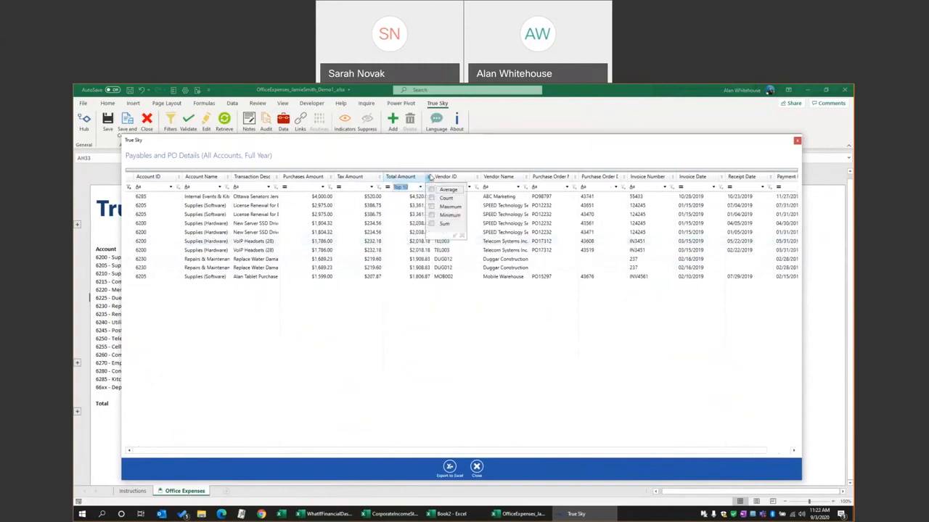
pyautogui.click(432, 224)
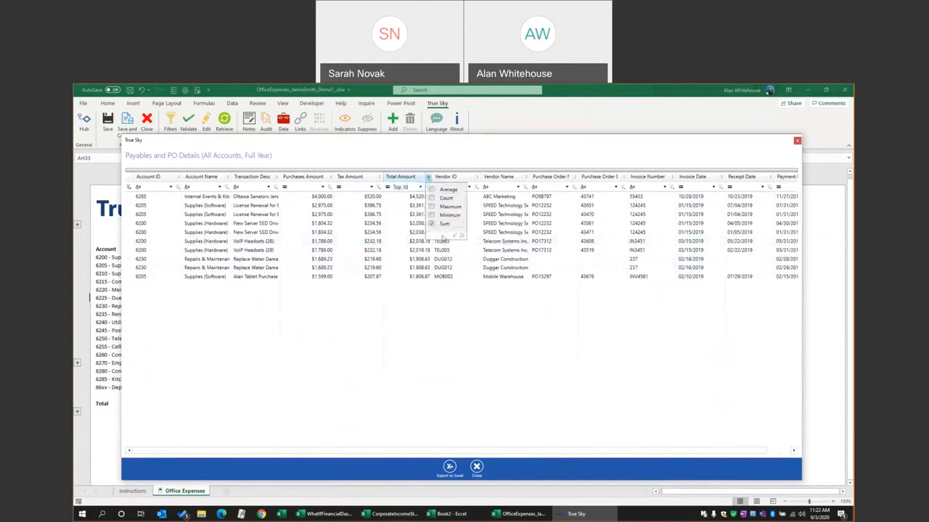
pyautogui.click(455, 237)
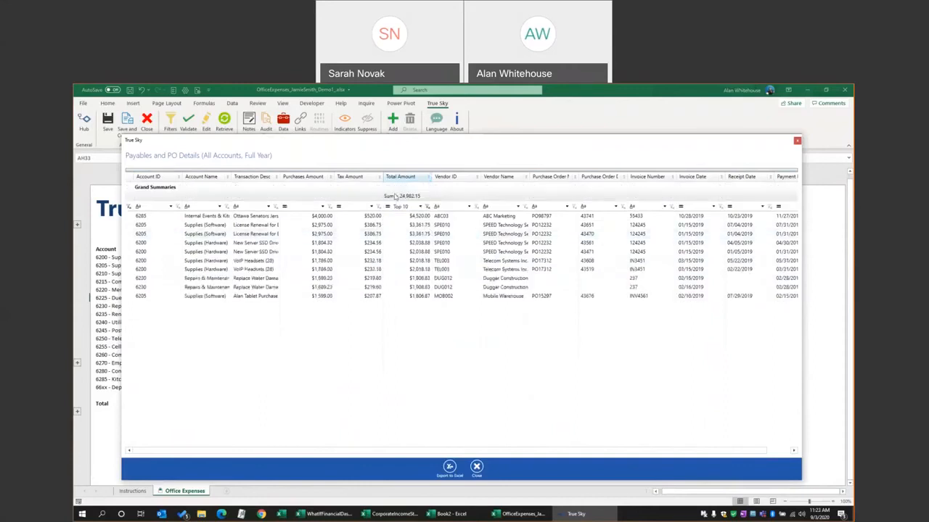
pyautogui.click(428, 177)
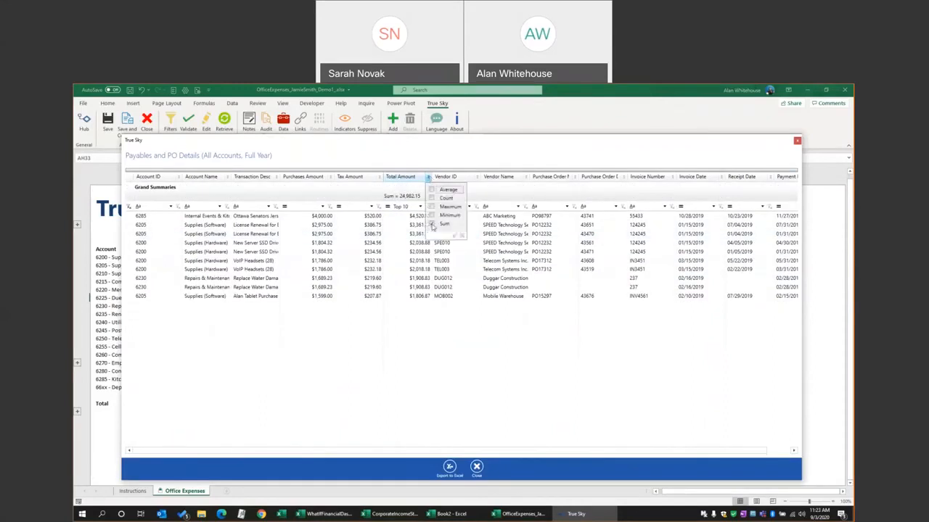
pyautogui.click(455, 237)
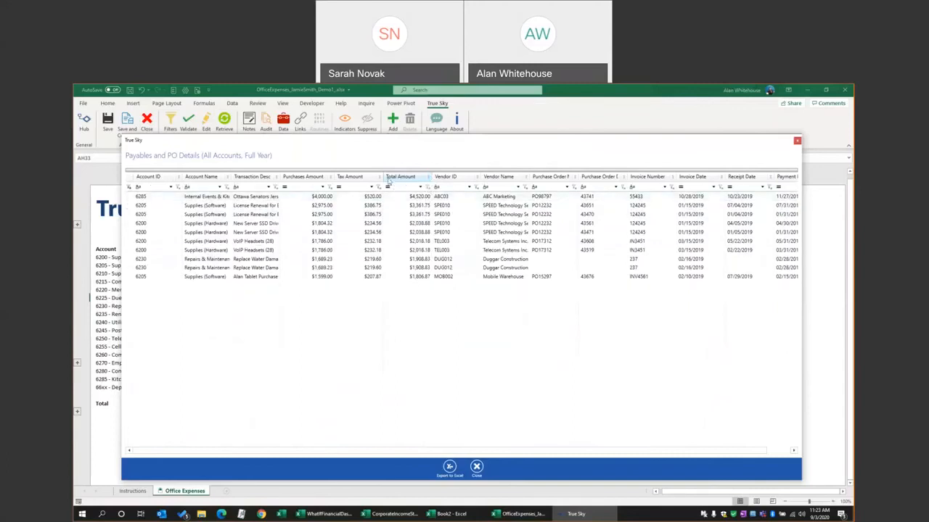
# Group the payables by Account Name and Vendor Name, examine the Mobile Warehouse entries under Supplies (Software), and close the details.
pyautogui.moveTo(217, 178)
pyautogui.mouseDown()
pyautogui.moveTo(217, 170)
pyautogui.moveTo(213, 178)
pyautogui.mouseUp()
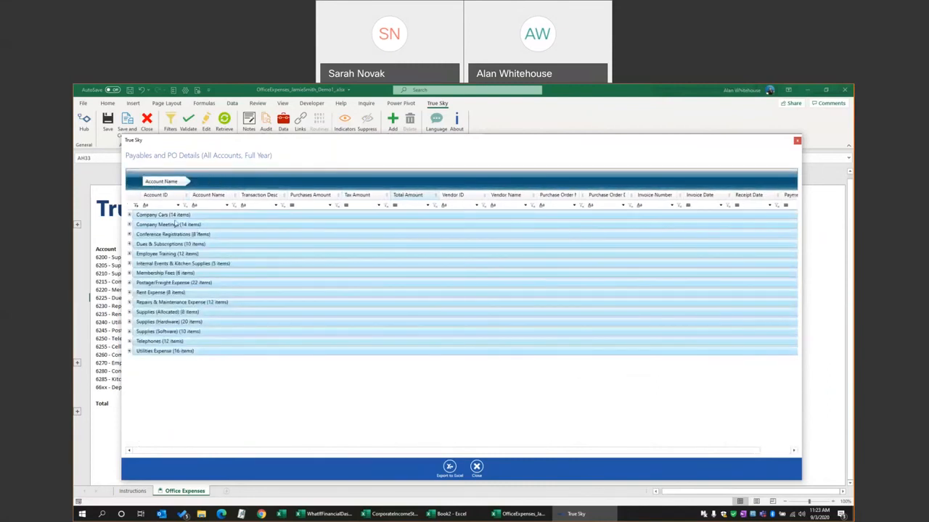
pyautogui.moveTo(500, 195); pyautogui.dragTo(497, 182)
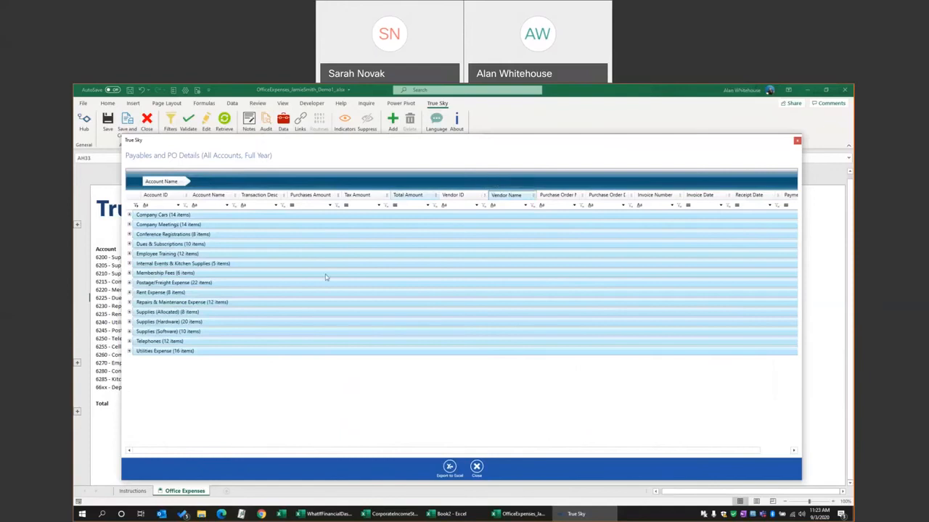
pyautogui.click(129, 332)
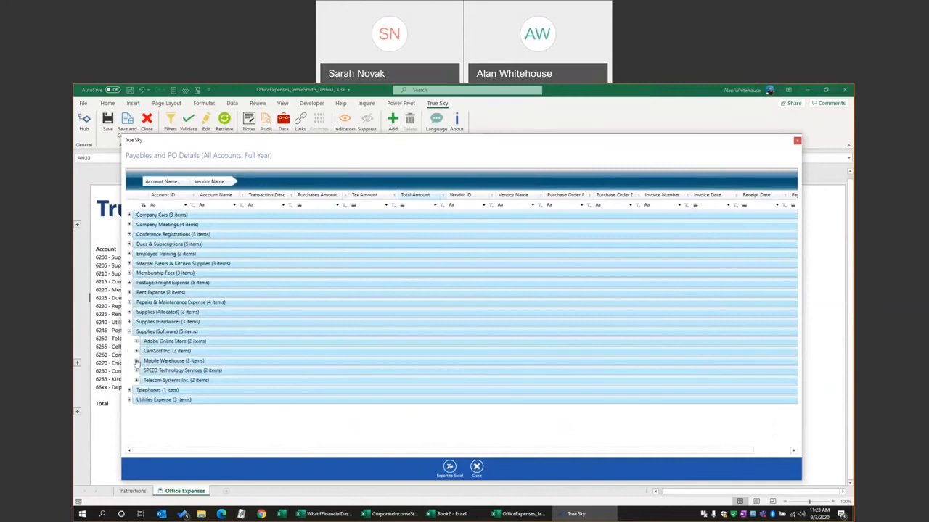
pyautogui.click(136, 361)
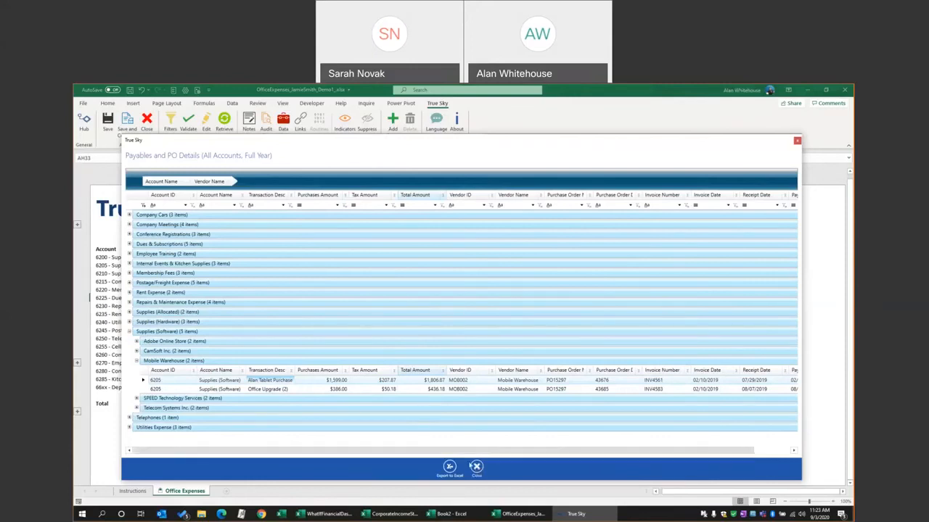
pyautogui.click(477, 468)
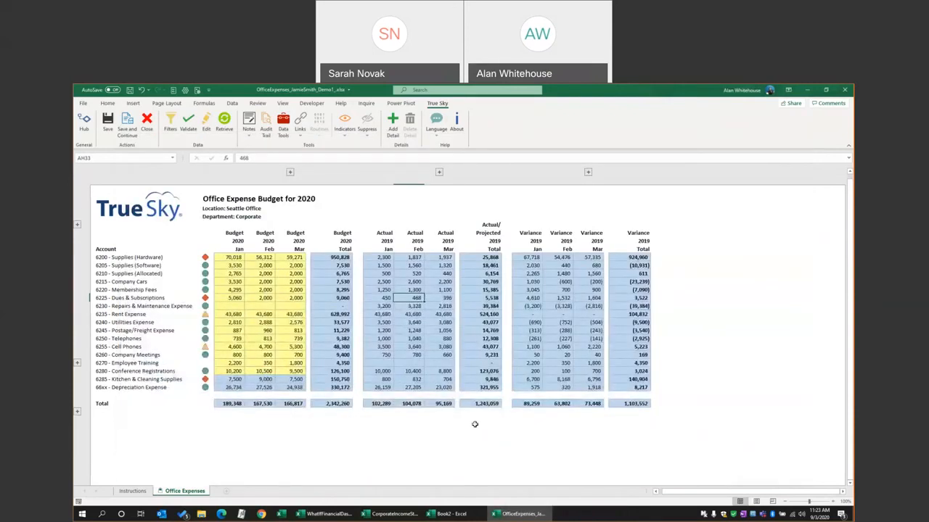
# Switch to the corporate income statement workbook and examine the monthly actual and budget columns behind the projected 2019 total, collapsing them again.
pyautogui.click(395, 514)
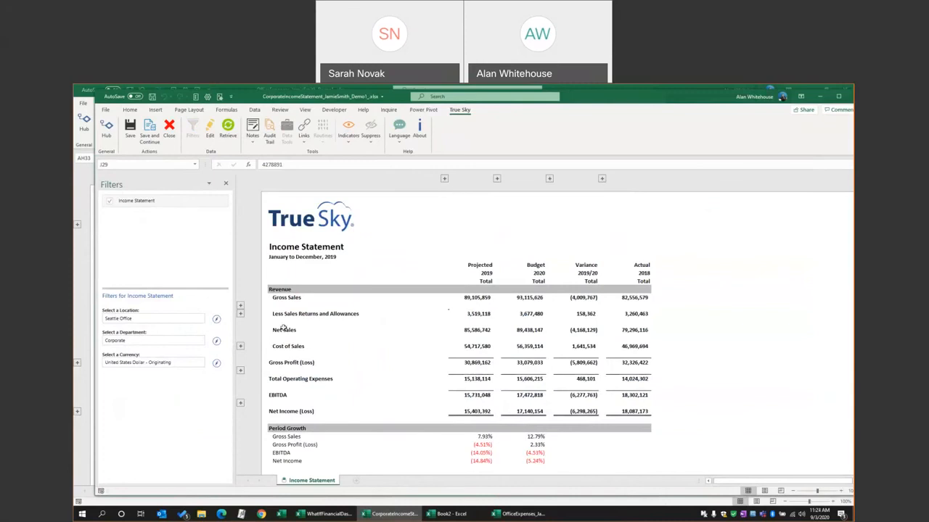
pyautogui.click(444, 178)
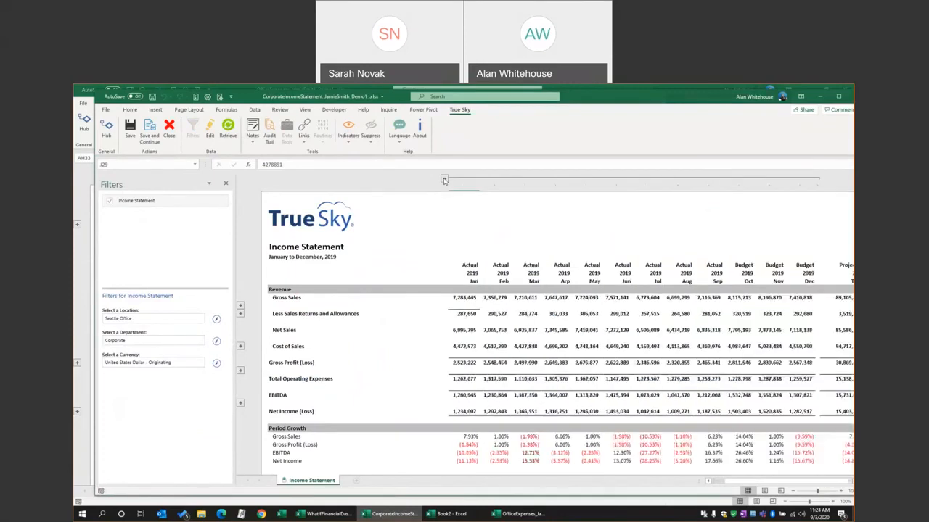
pyautogui.moveTo(456, 298); pyautogui.dragTo(710, 293)
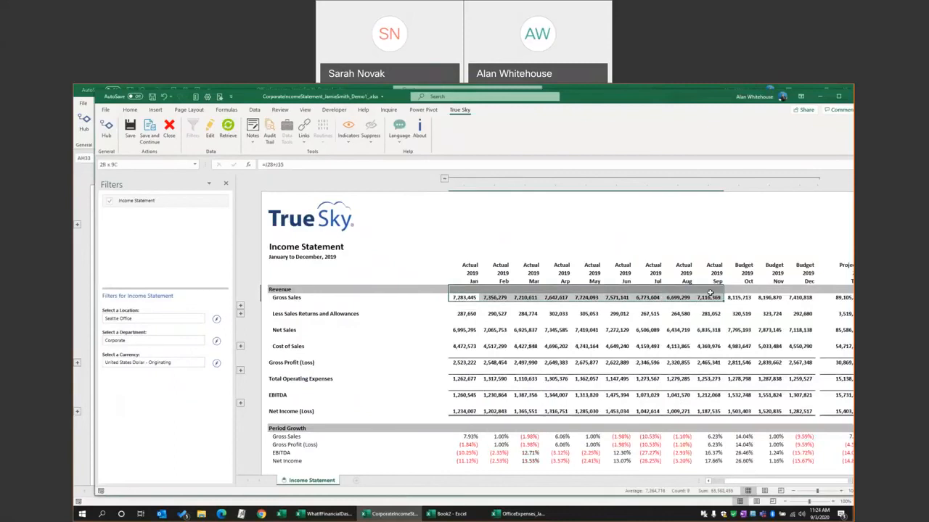
pyautogui.moveTo(743, 265); pyautogui.dragTo(806, 265)
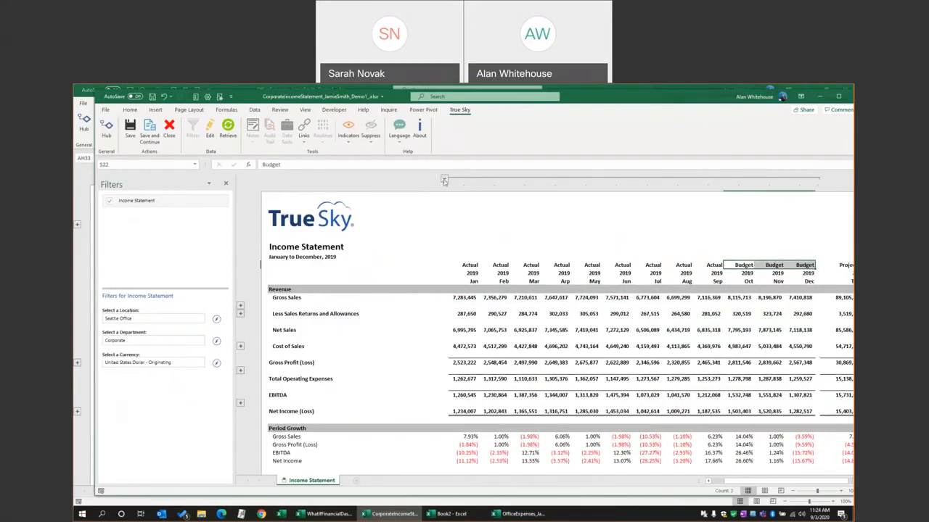
pyautogui.click(445, 180)
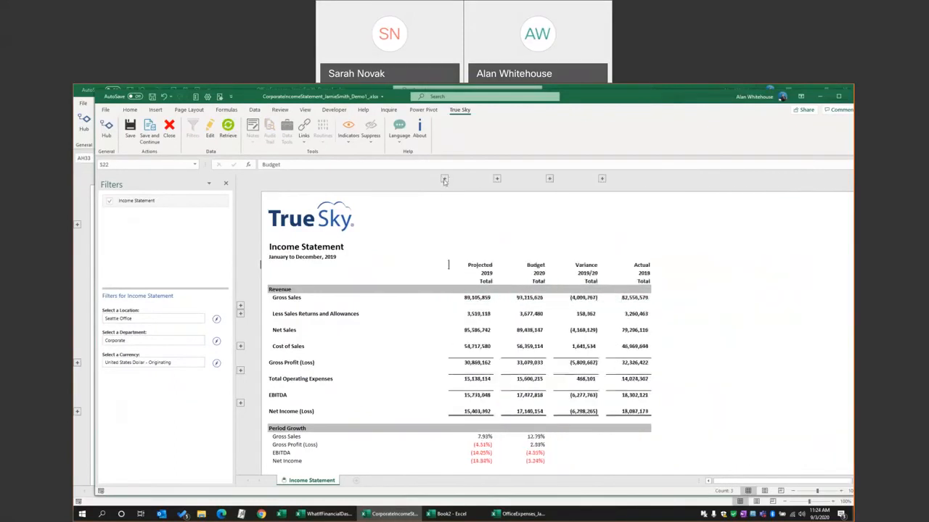
# Expand the rows between EBITDA and Net Income and examine the interest, tax and depreciation accounts.
pyautogui.click(240, 403)
pyautogui.scroll(-5, 334, 330)
pyautogui.scroll(-3, 337, 333)
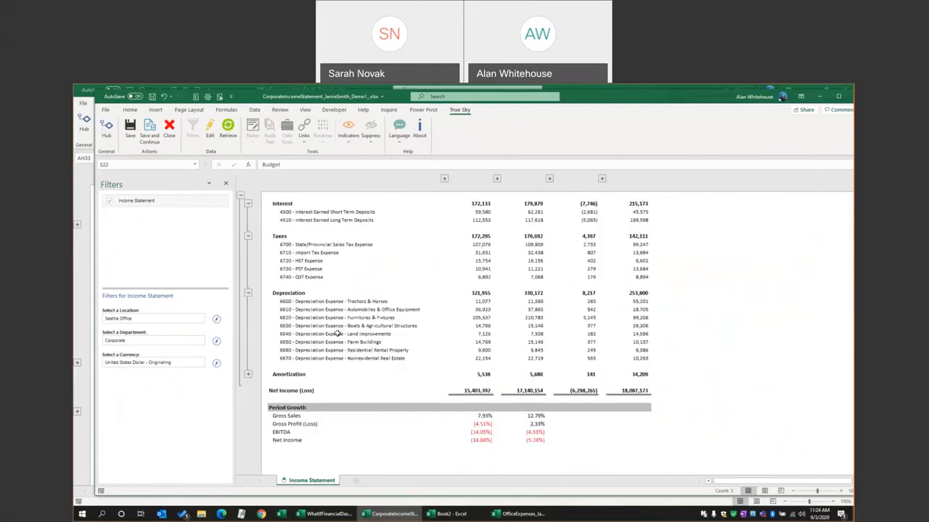
pyautogui.scroll(5, 338, 333)
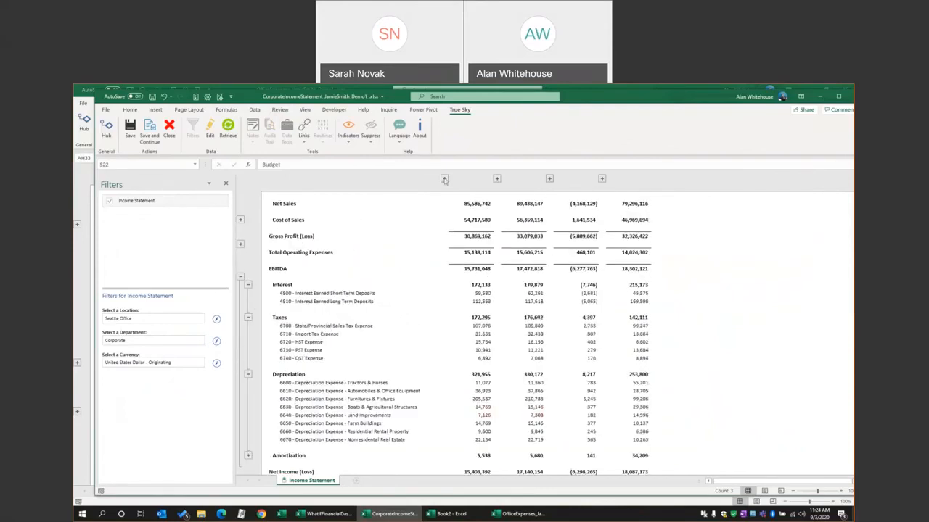
# Show the projected 2019 monthly columns with the operating expense accounts, select January's Salaried Wages amount, and collapse the months again.
pyautogui.click(444, 180)
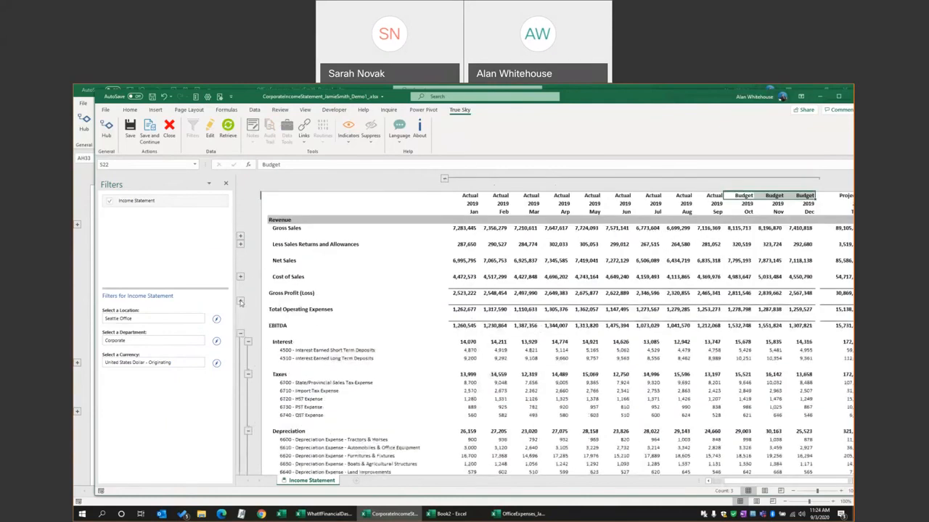
pyautogui.click(241, 301)
pyautogui.click(464, 220)
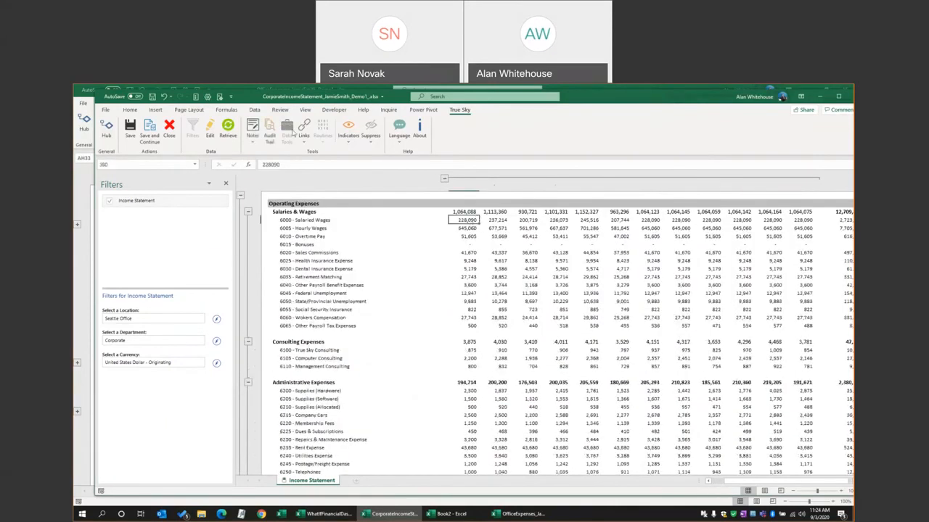
pyautogui.click(445, 180)
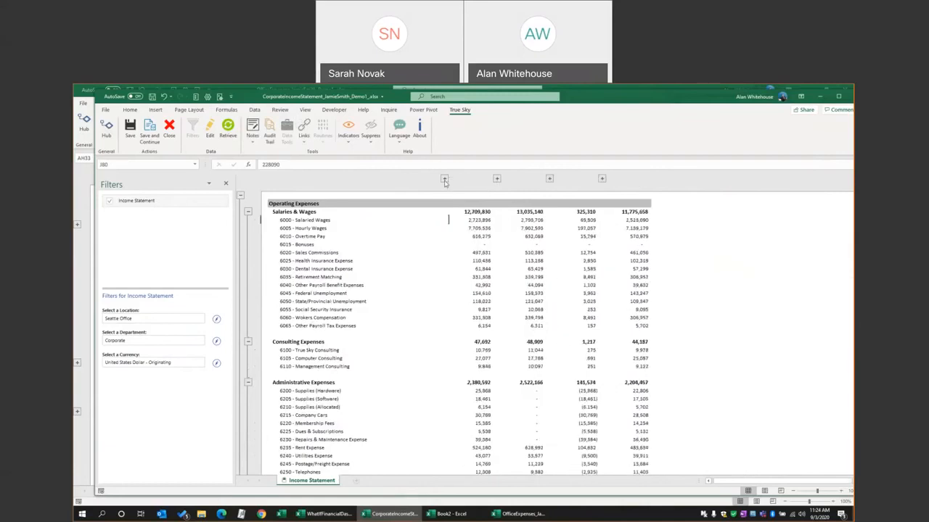
# Collapse the Salaries & Wages, Operating Expenses and below-EBITDA detail rows so the income statement shows only its summary lines.
pyautogui.scroll(6, 446, 254)
pyautogui.click(247, 387)
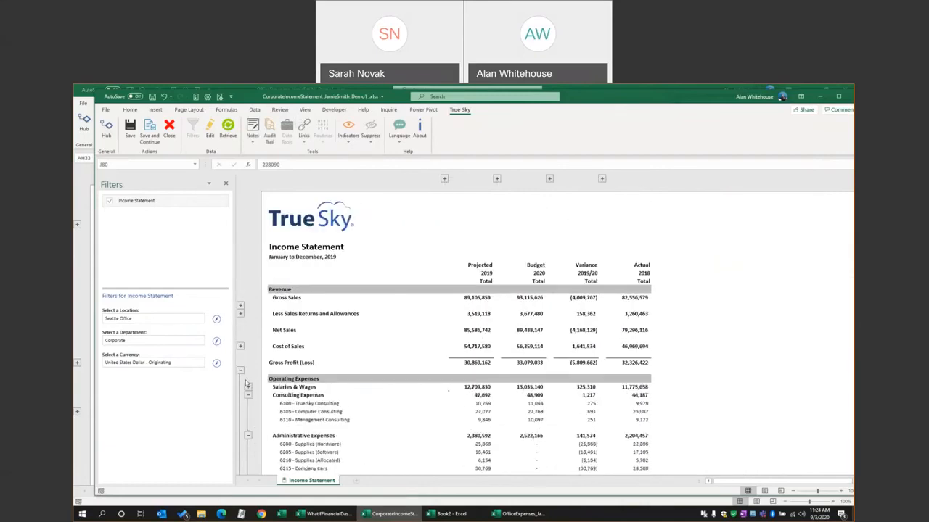
pyautogui.click(241, 371)
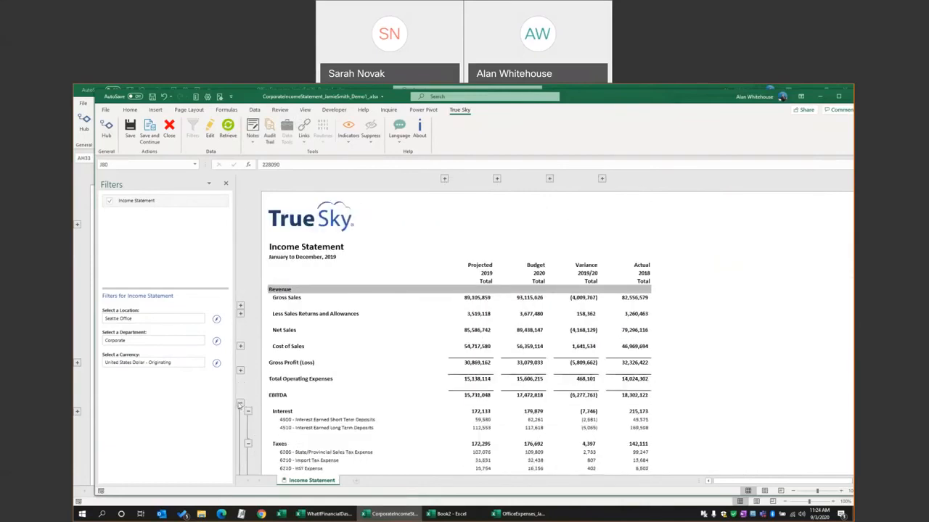
pyautogui.click(241, 404)
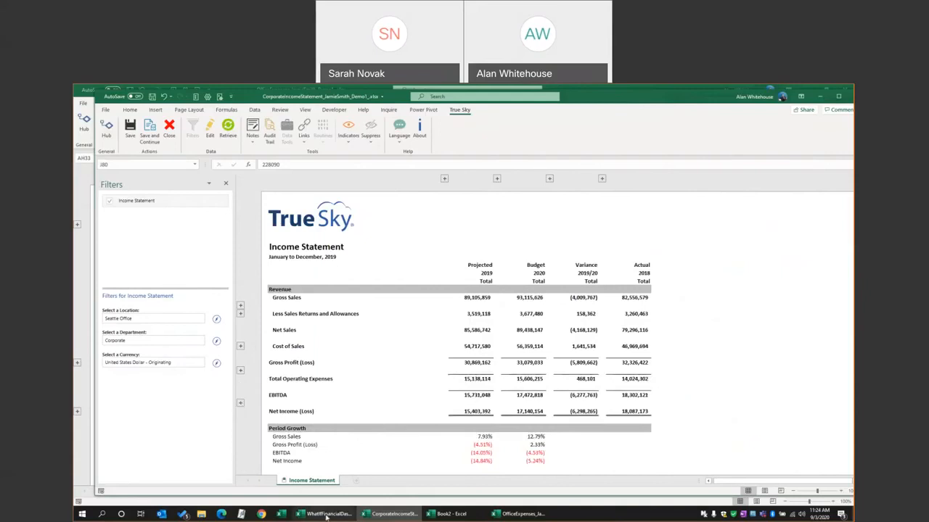
# Switch to the What If Financial Dashboard workbook and set the revenue adjustment to a 100% increase starting in August.
pyautogui.moveTo(326, 517)
pyautogui.click(290, 480)
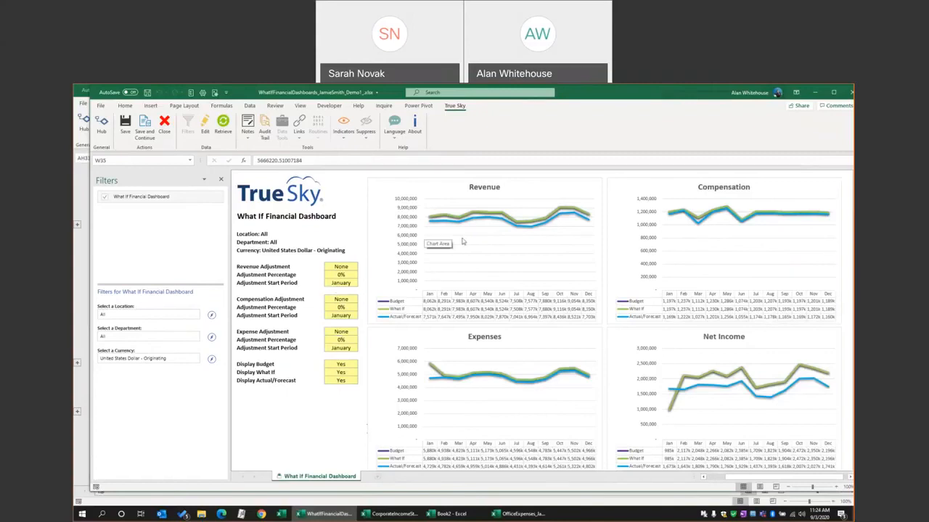
pyautogui.click(341, 267)
pyautogui.click(362, 267)
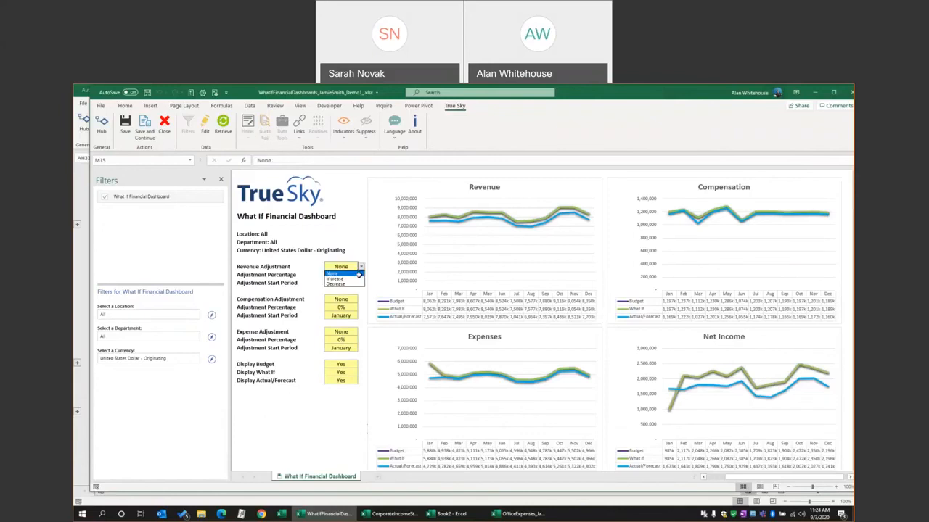
pyautogui.click(357, 276)
pyautogui.click(354, 276)
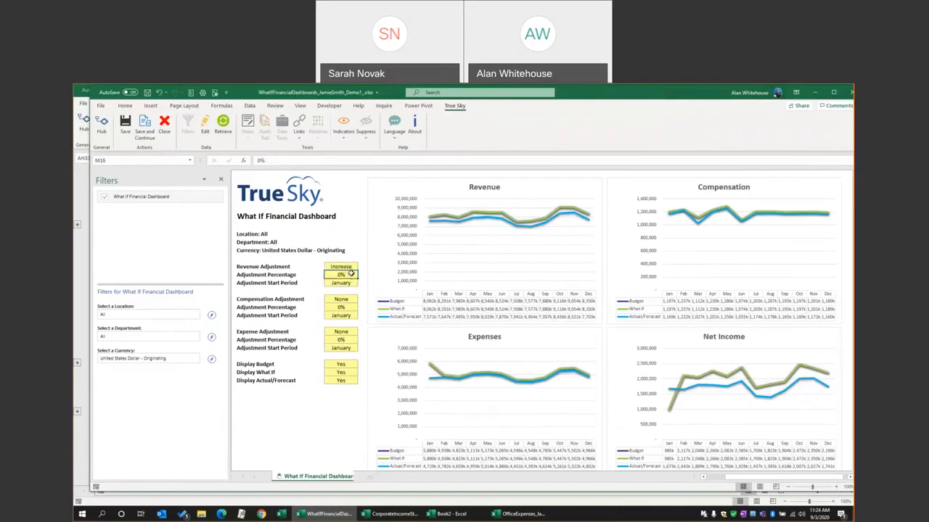
pyautogui.write('100')
pyautogui.click(341, 283)
pyautogui.click(361, 283)
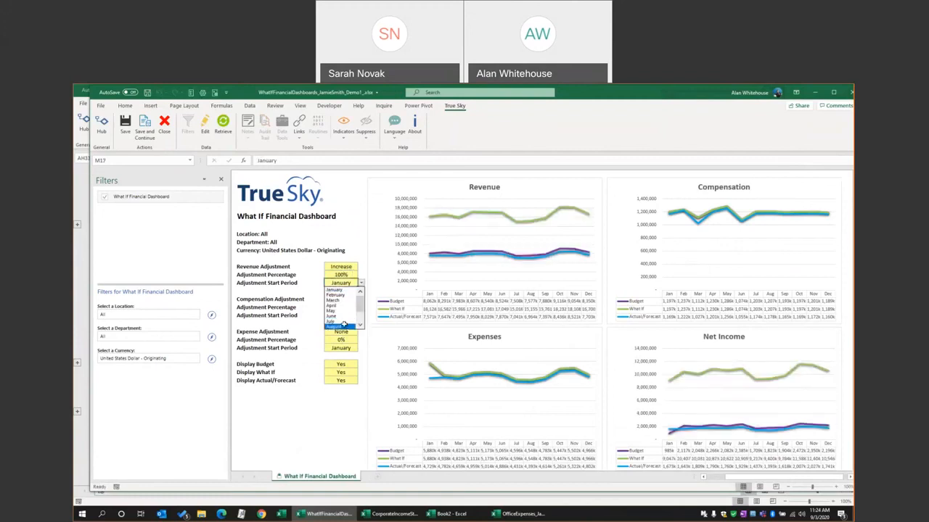
pyautogui.click(334, 326)
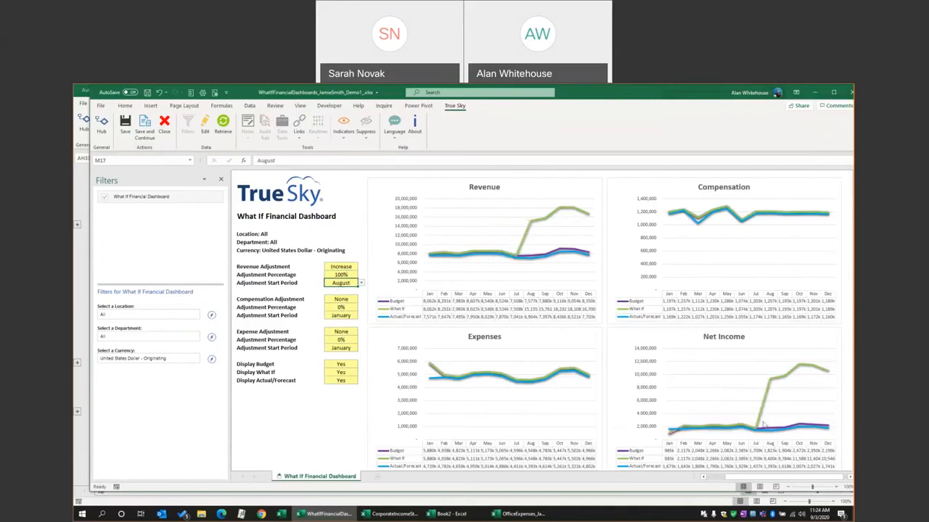
# Set the expense adjustment to Decrease with an adjustment percentage of 50%.
pyautogui.click(346, 332)
pyautogui.click(360, 331)
pyautogui.click(355, 349)
pyautogui.click(346, 339)
pyautogui.write('50')
pyautogui.press('Return')
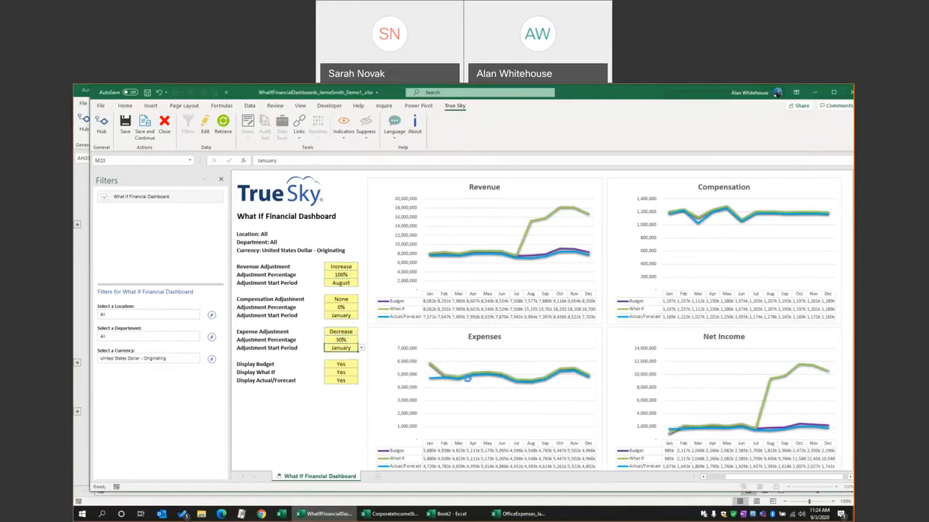